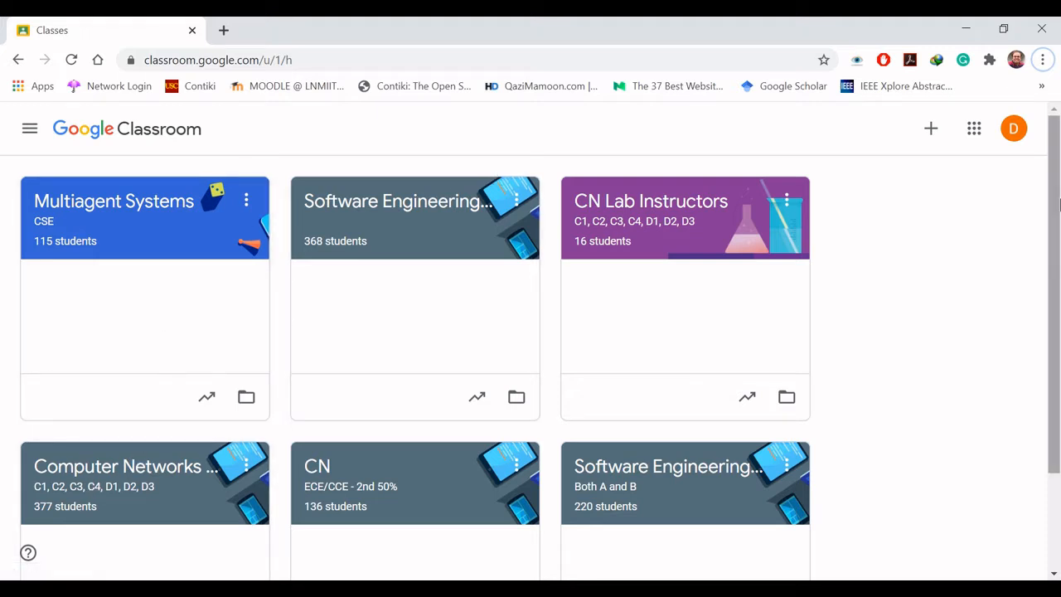
Open the Multiagent Systems class and go to its Classwork page
{"action": "left_click_drag", "start_coordinate": [1059, 205], "coordinate": [1059, 174]}
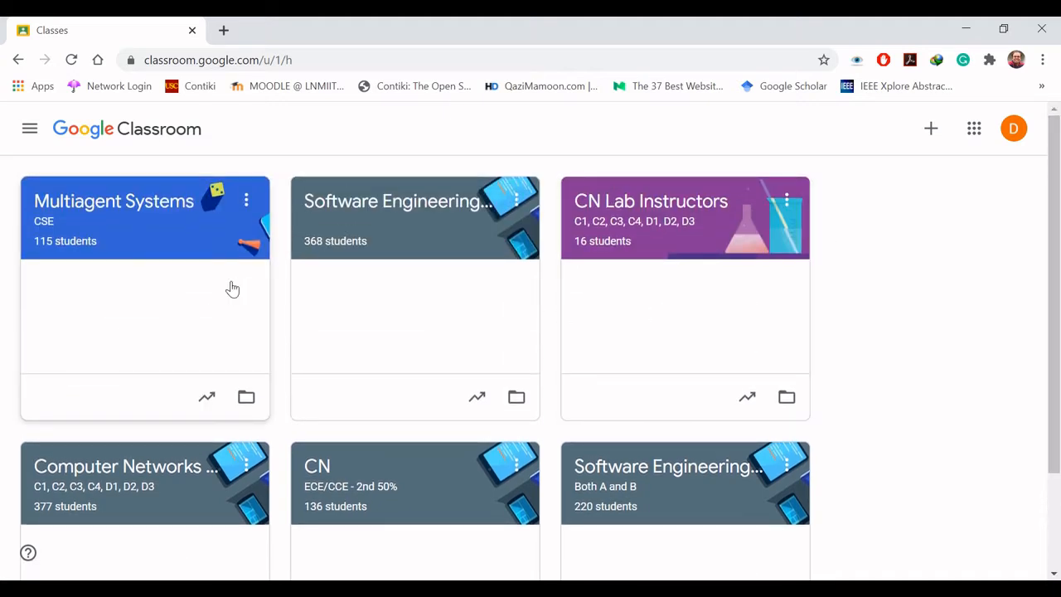
{"action": "left_click", "coordinate": [129, 203]}
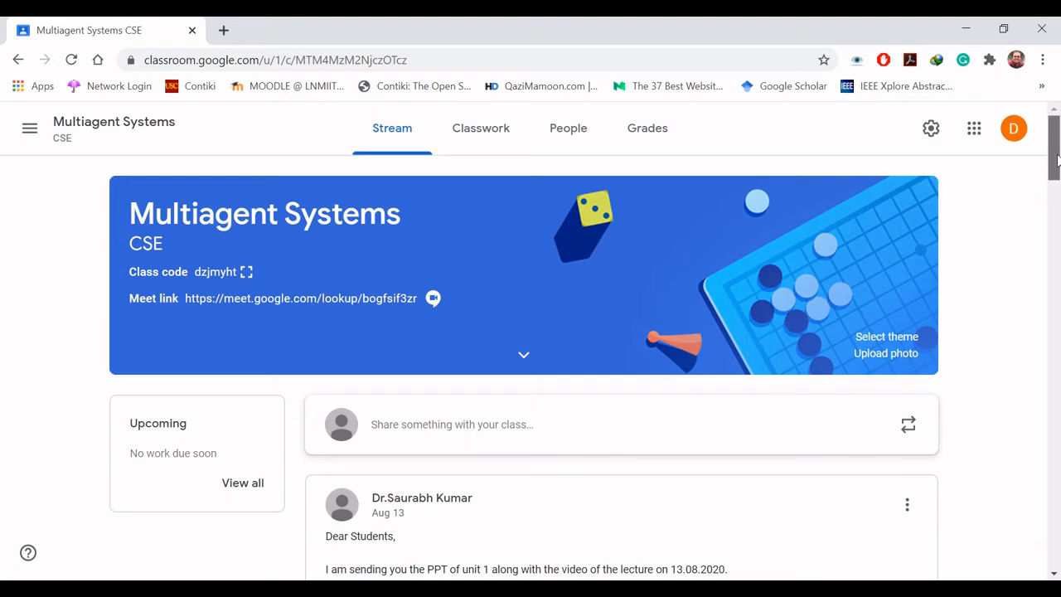
{"action": "mouse_move", "coordinate": [1057, 160]}
{"action": "left_mouse_down"}
{"action": "mouse_move", "coordinate": [1056, 245]}
{"action": "mouse_move", "coordinate": [1058, 141]}
{"action": "left_mouse_up"}
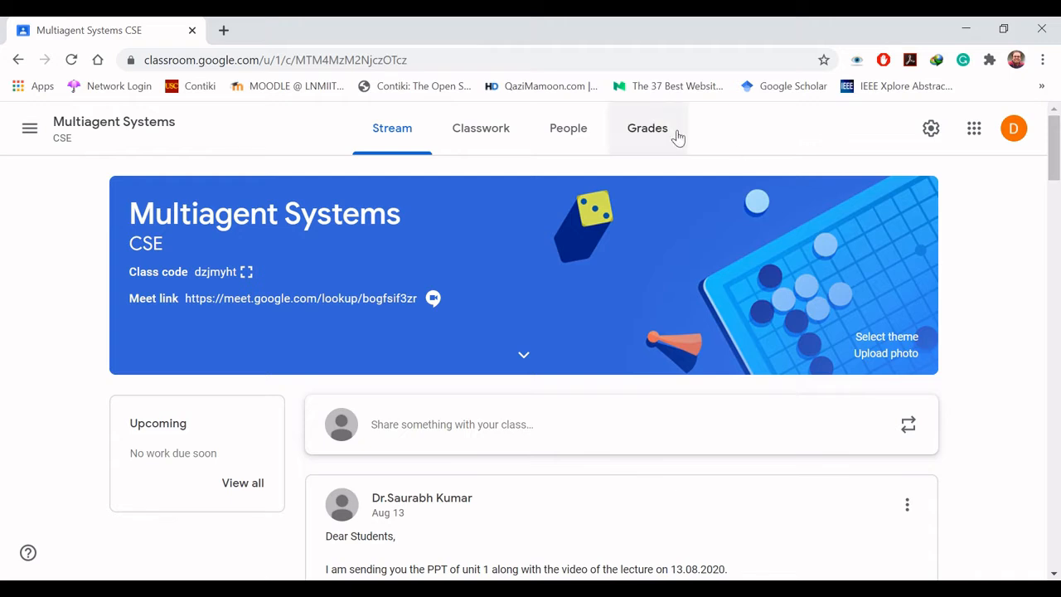
{"action": "left_click", "coordinate": [472, 141]}
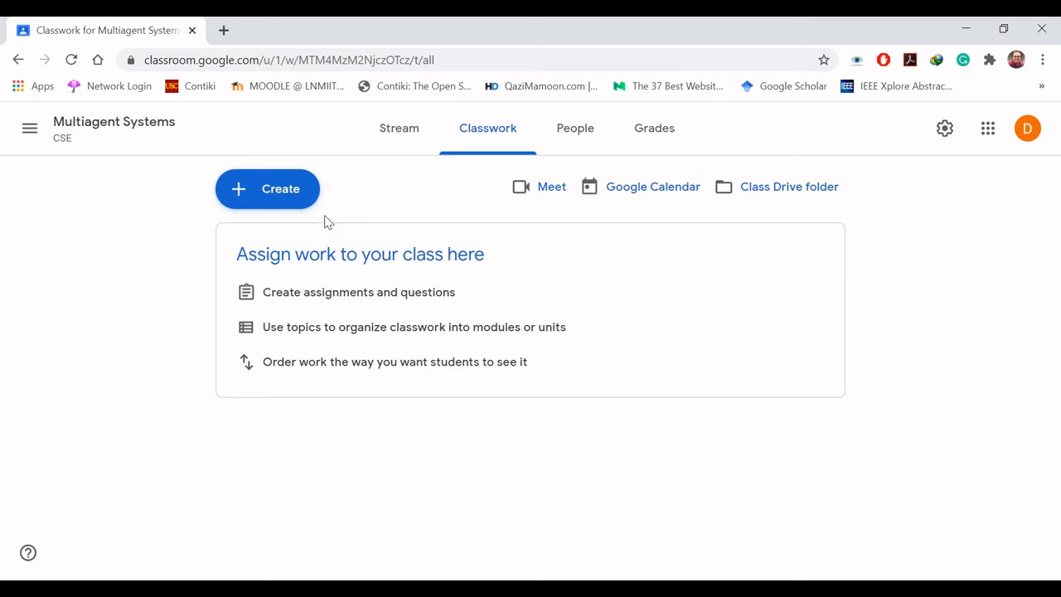
Create a new assignment for the class and title it "Assignment 1"
{"action": "left_click", "coordinate": [266, 191]}
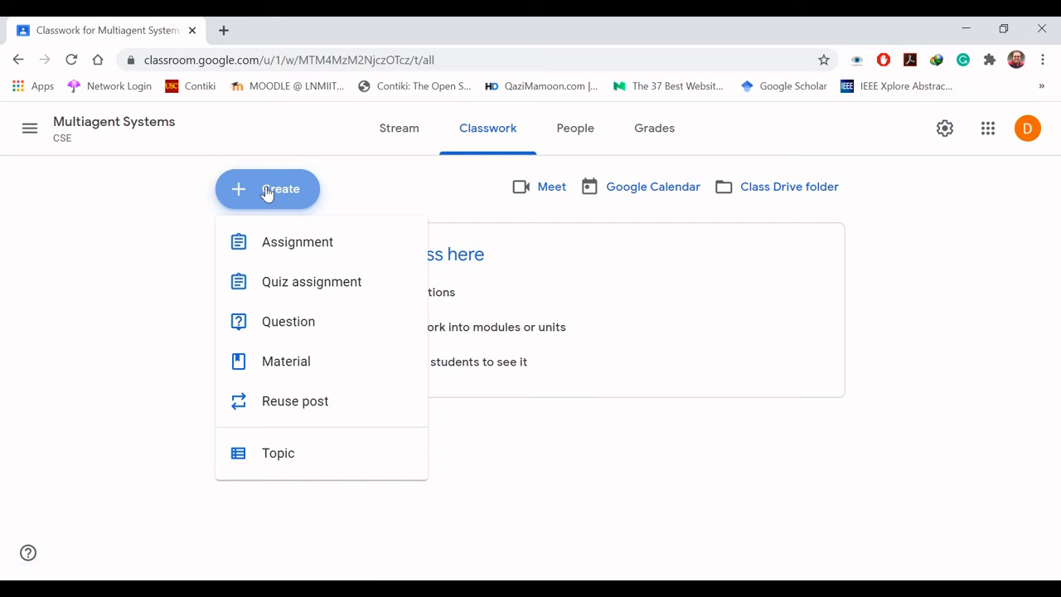
{"action": "left_click", "coordinate": [304, 242]}
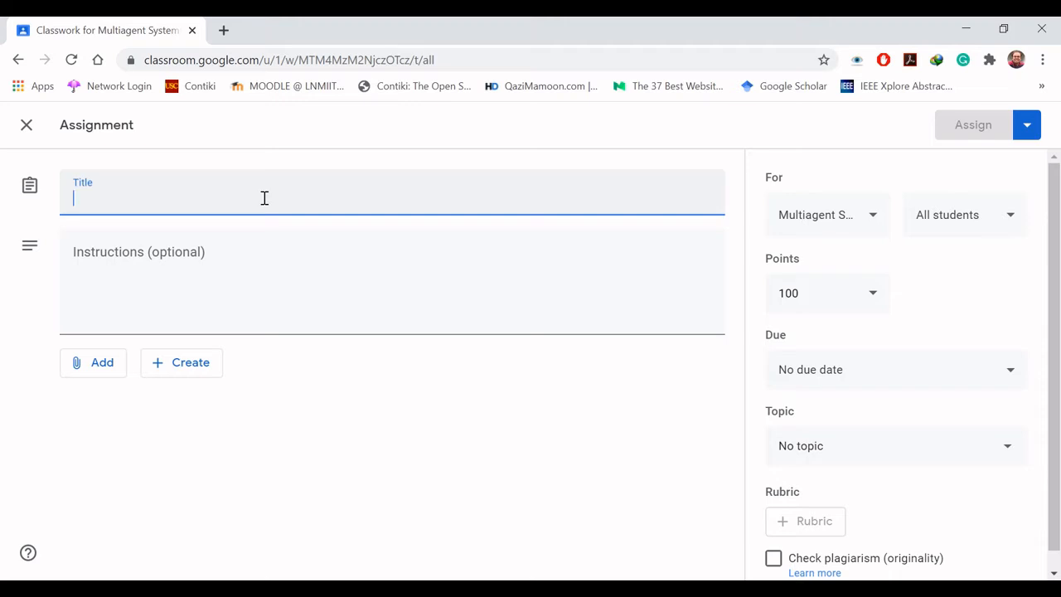
{"action": "type", "text": "Assignment "}
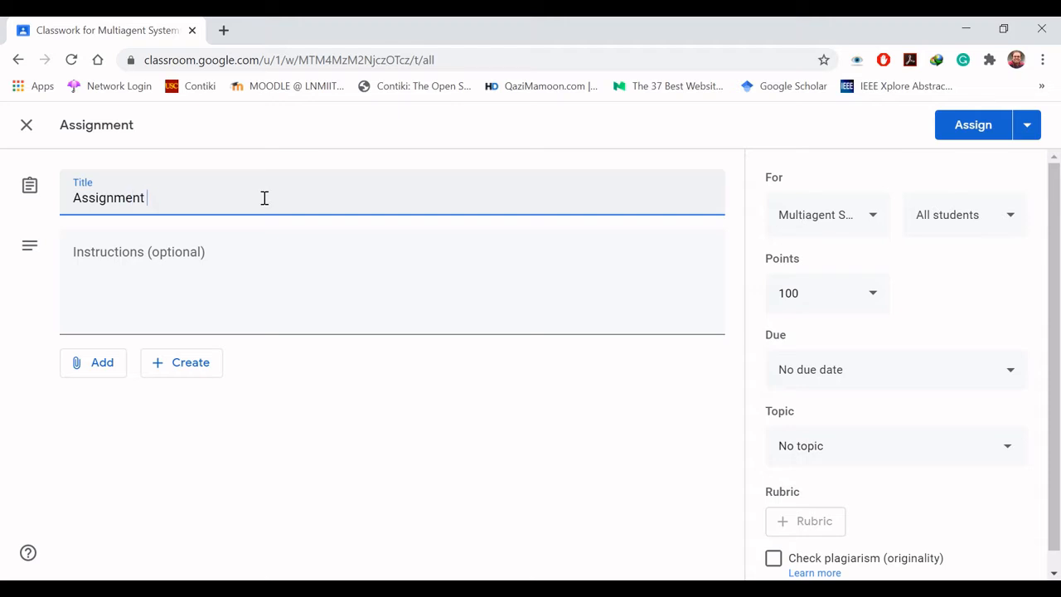
{"action": "type", "text": "1"}
Copy the whole assignment text from the open Word document into the assignment's instructions in Google Classroom
{"action": "key", "text": "alt+Tab"}
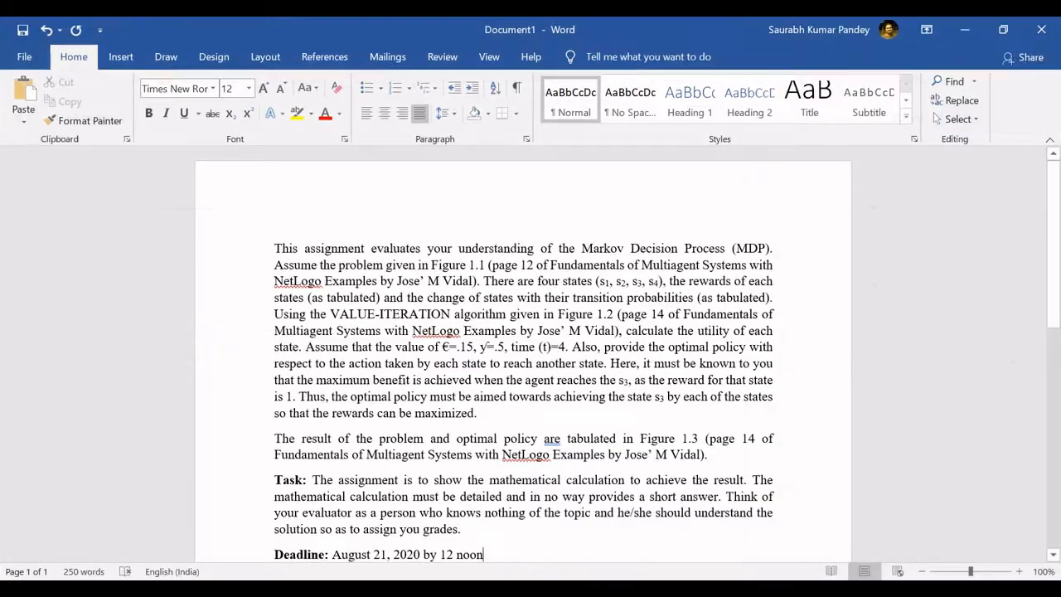
{"action": "key", "text": "ctrl+a"}
{"action": "key", "text": "ctrl+c"}
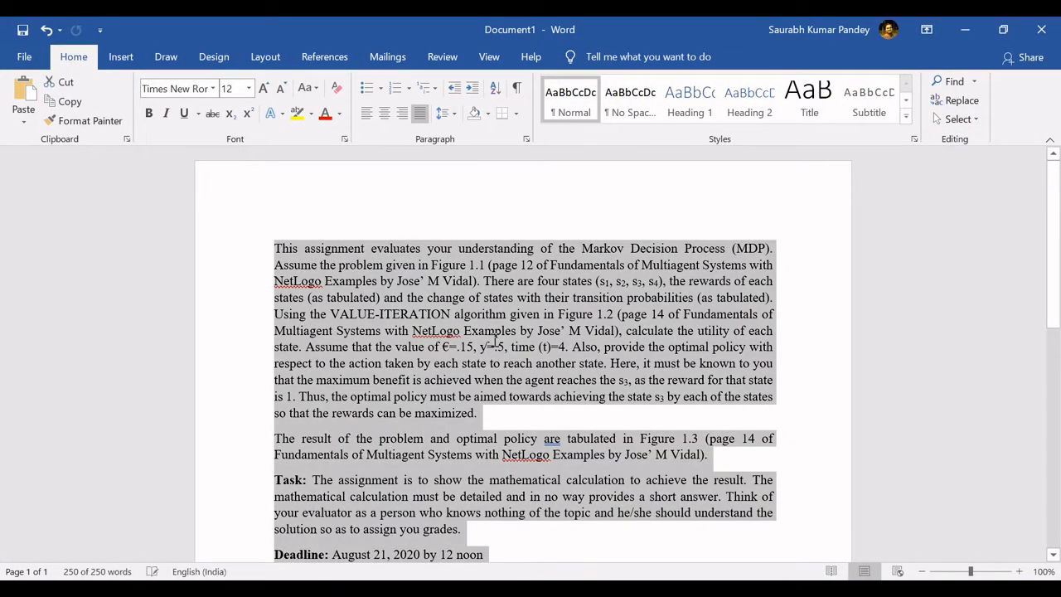
{"action": "key", "text": "alt+Tab"}
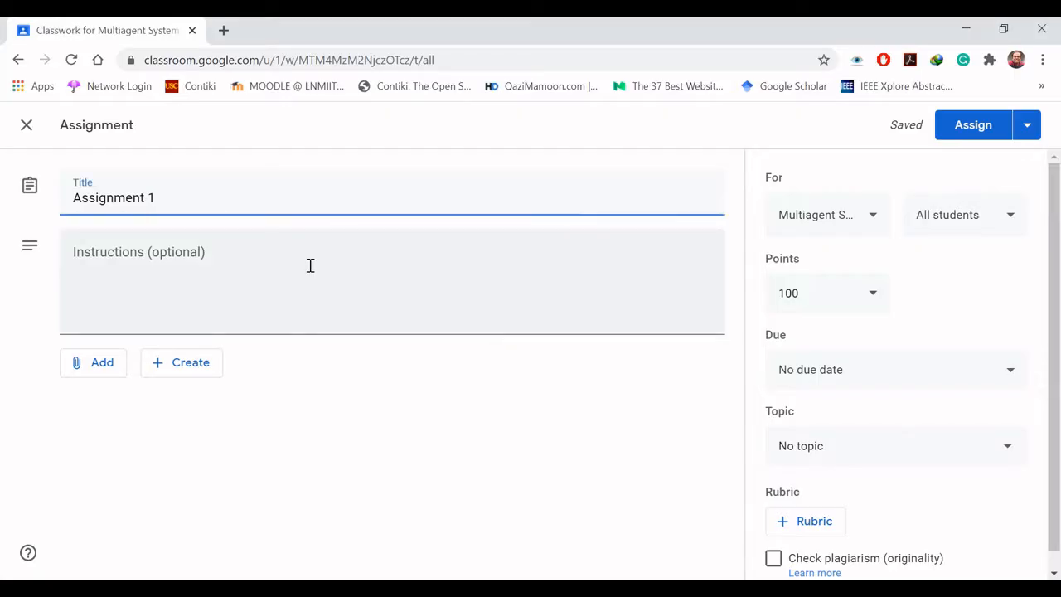
{"action": "left_click", "coordinate": [240, 270]}
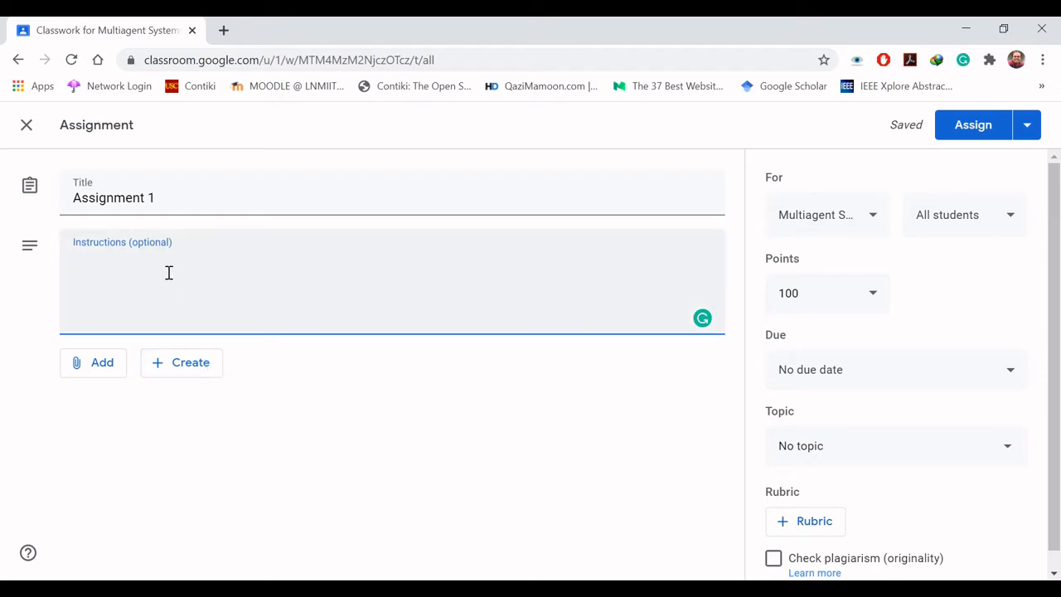
{"action": "key", "text": "ctrl+v"}
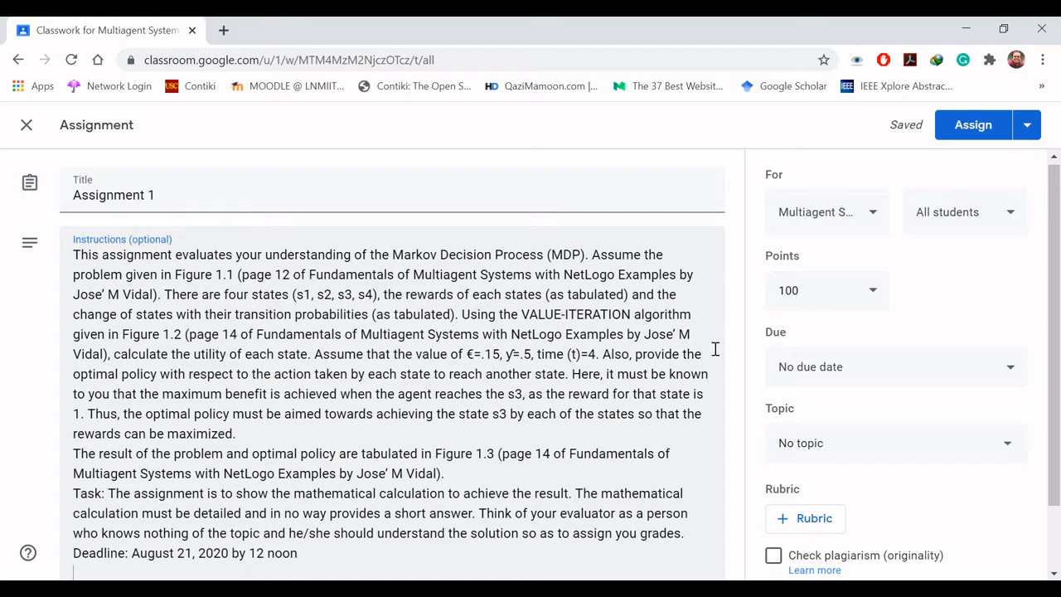
Add a full stop after "12 noon" in the deadline line of the instructions
{"action": "left_click_drag", "start_coordinate": [1050, 355], "coordinate": [1058, 428]}
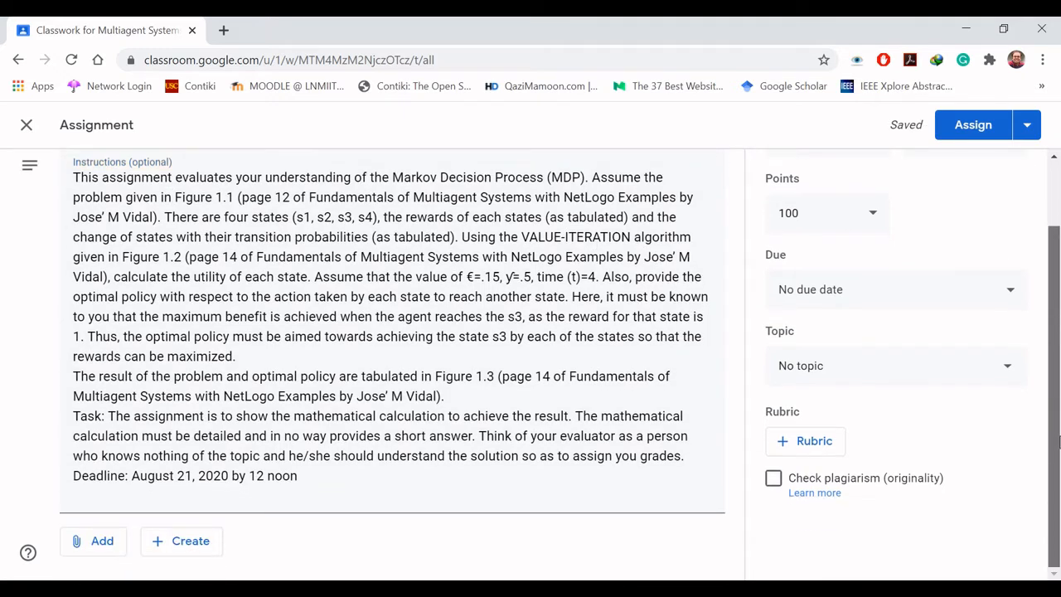
{"action": "left_click", "coordinate": [367, 472]}
{"action": "type", "text": "."}
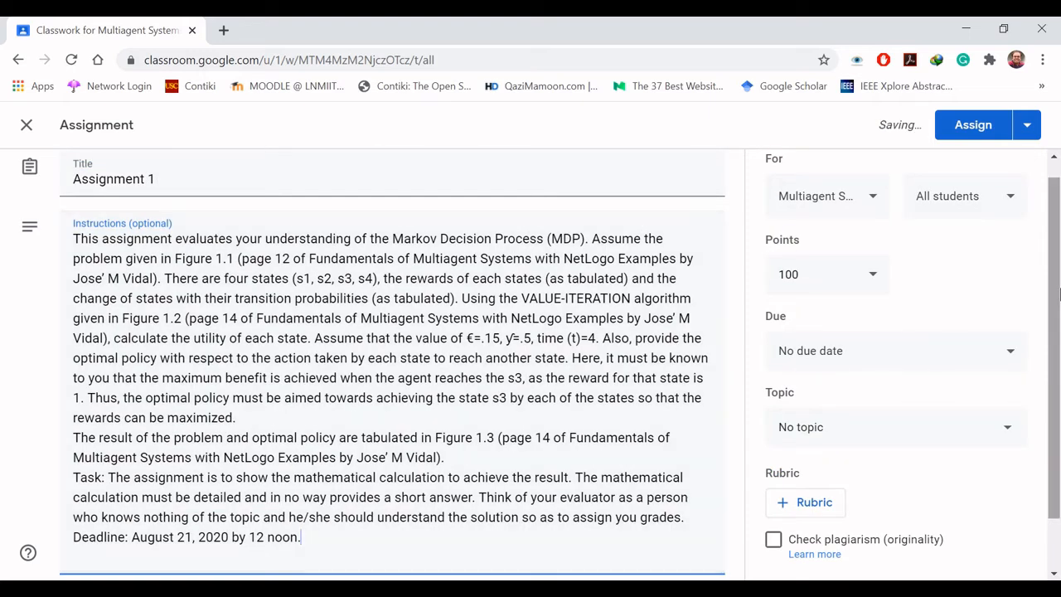
{"action": "left_click_drag", "start_coordinate": [1055, 358], "coordinate": [1057, 426]}
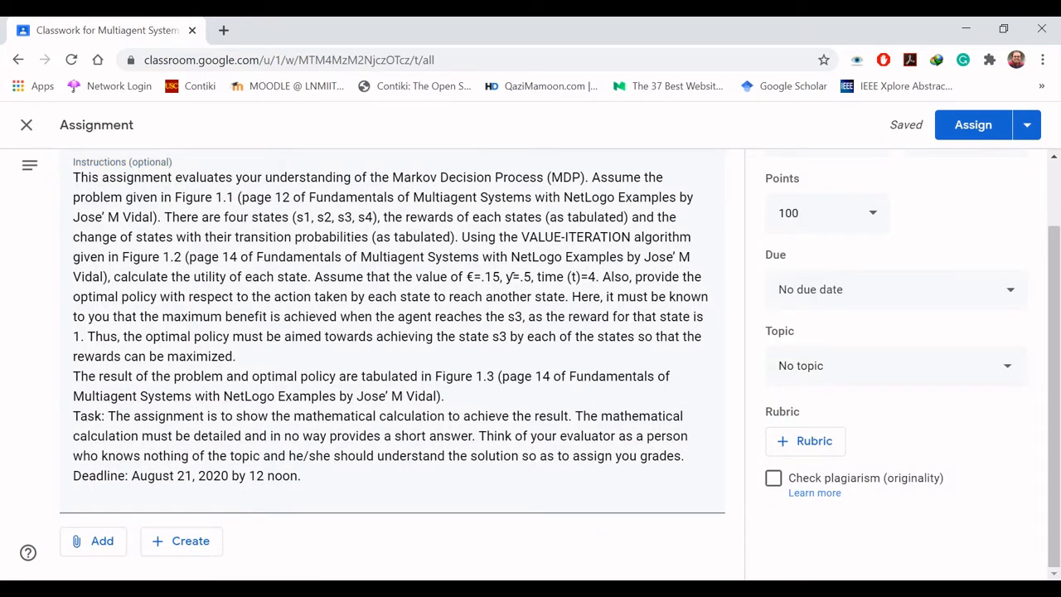
Switch to the Word document, add the heading "Assignment 1" with a blank line above the assignment text, and select that heading
{"action": "mouse_move", "coordinate": [634, 590]}
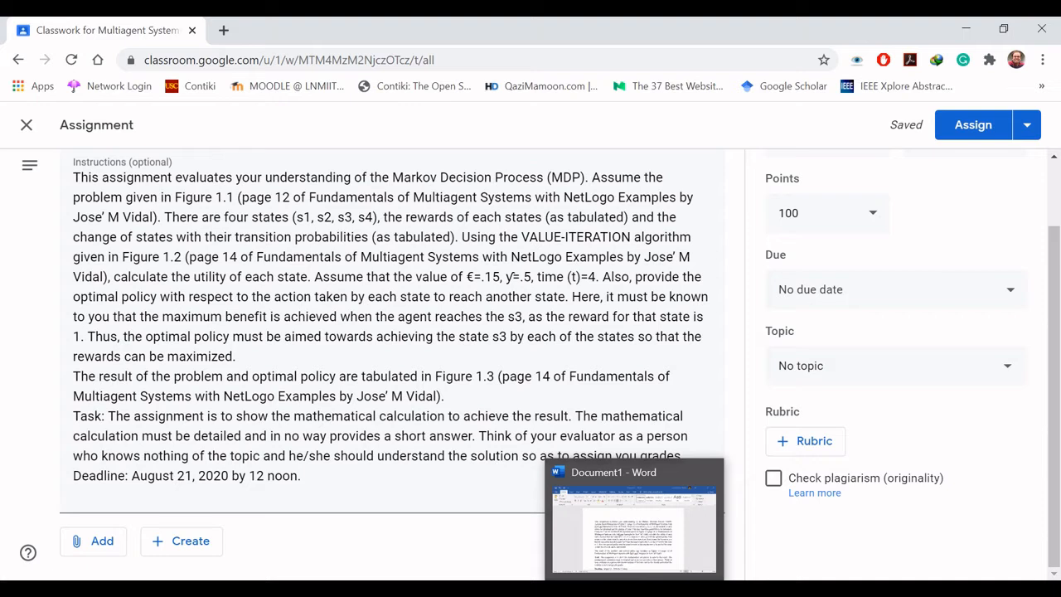
{"action": "left_click", "coordinate": [634, 590]}
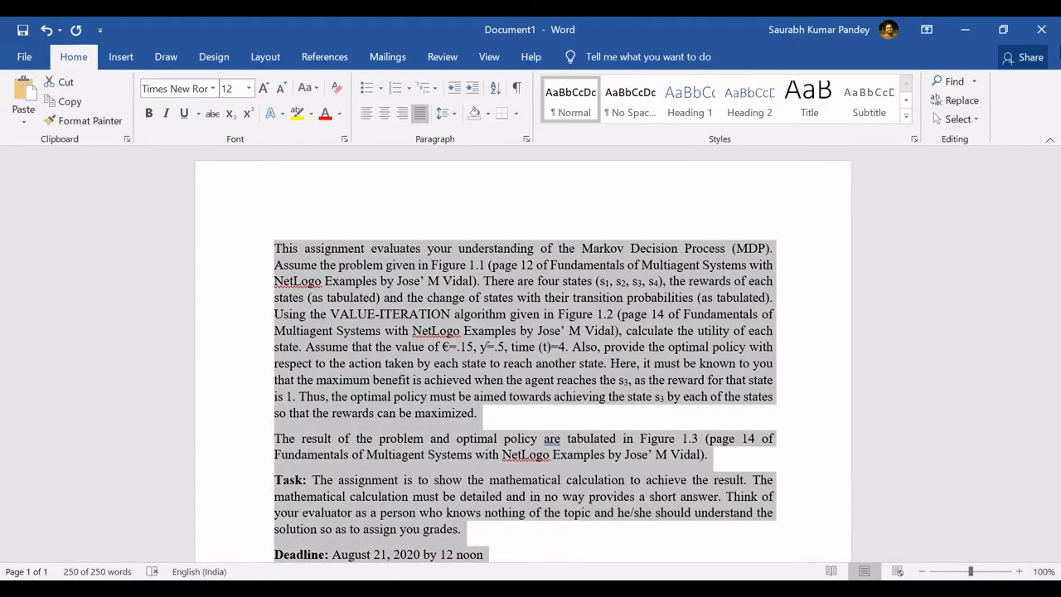
{"action": "left_click", "coordinate": [808, 321]}
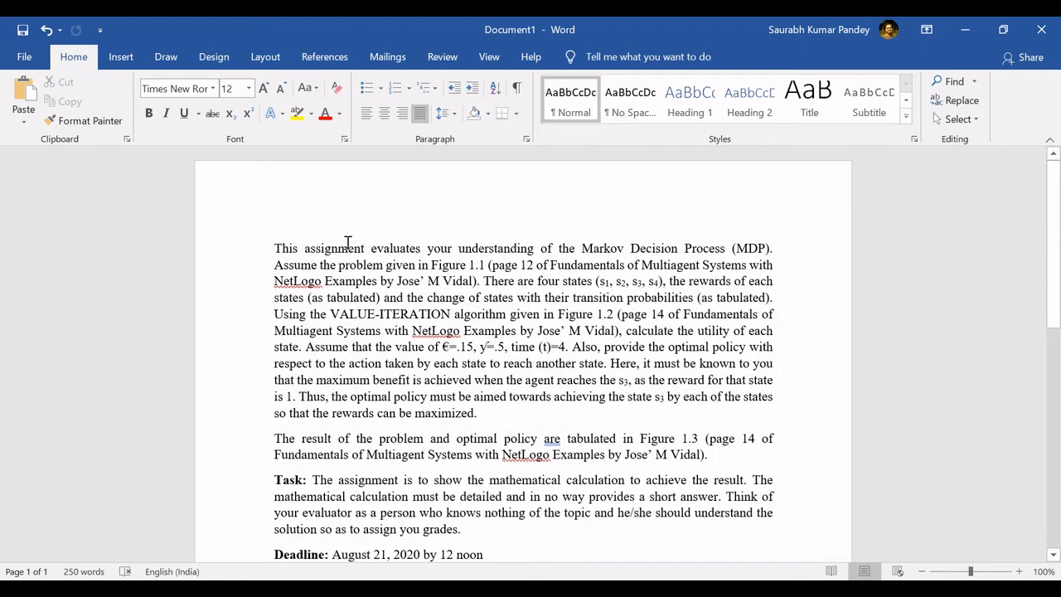
{"action": "left_click", "coordinate": [276, 247]}
{"action": "key", "text": "Return"}
{"action": "key", "text": "Up"}
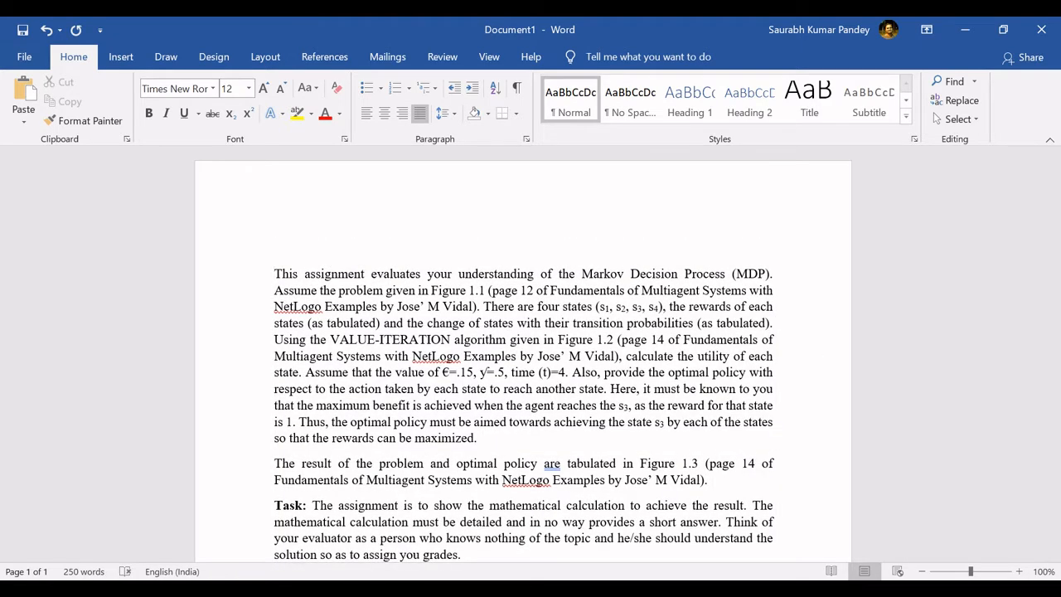
{"action": "key", "text": "Return"}
{"action": "key", "text": "Up"}
{"action": "type", "text": "Ass"}
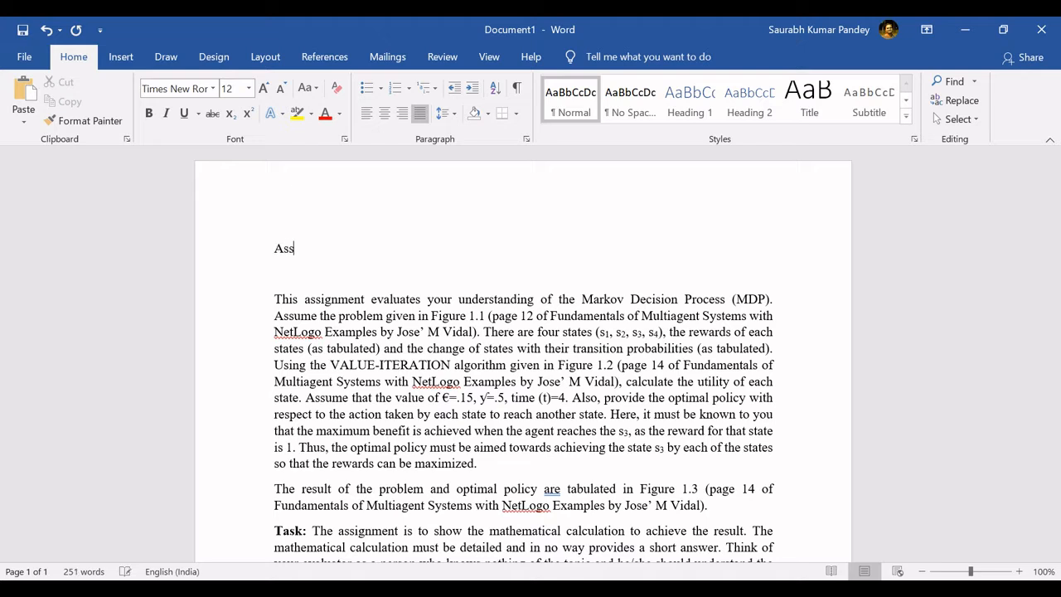
{"action": "type", "text": "ignment 1"}
{"action": "triple_click", "coordinate": [276, 248]}
{"action": "key", "text": "Tab"}
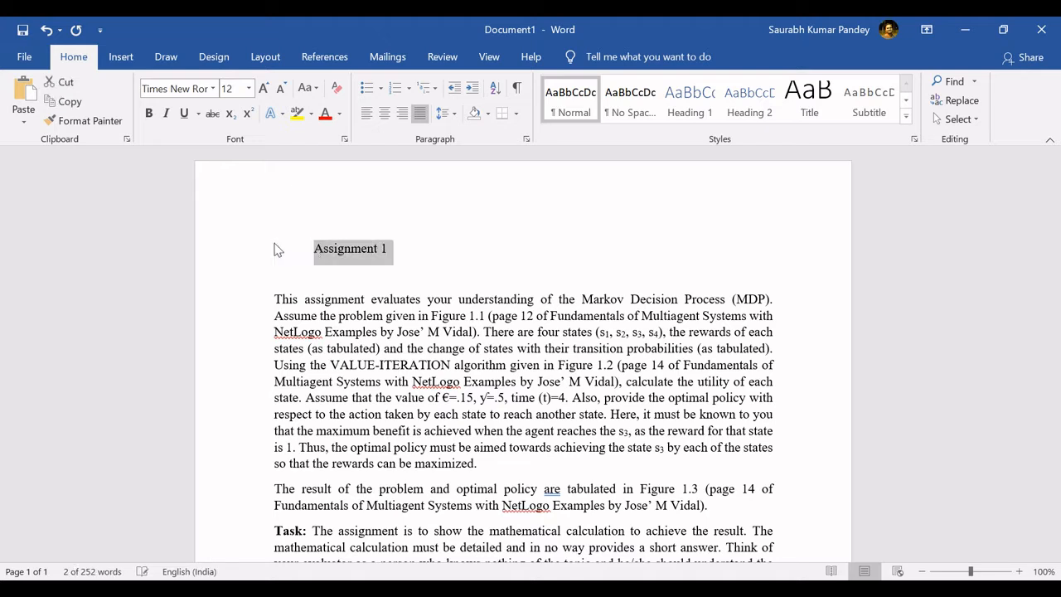
{"action": "key", "text": "Tab"}
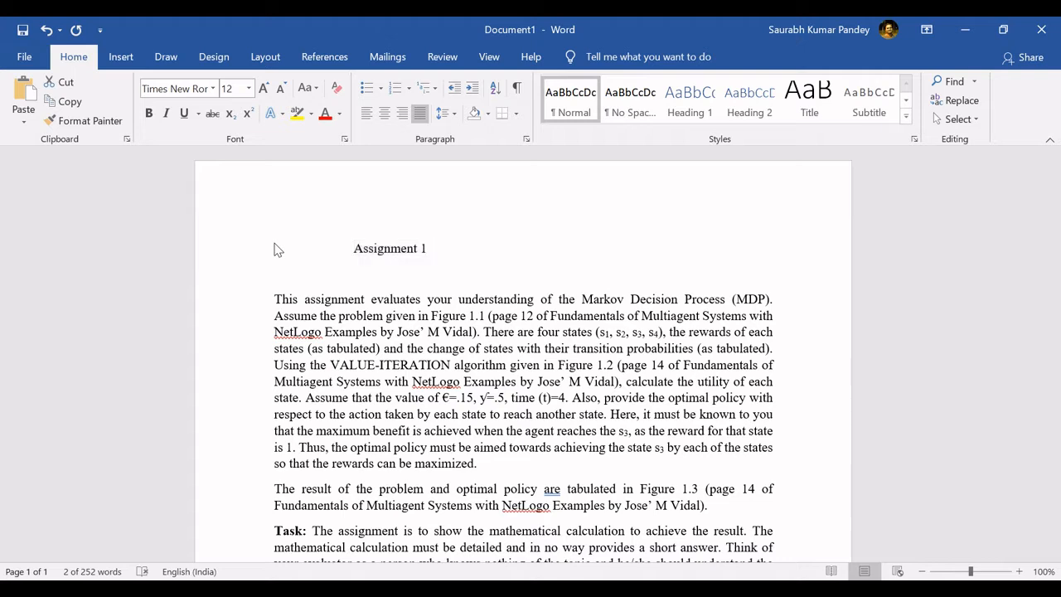
{"action": "key", "text": "ctrl+z"}
{"action": "key", "text": "ctrl+z"}
Centre the "Assignment 1" heading and make it bold and underlined
{"action": "left_click", "coordinate": [384, 113]}
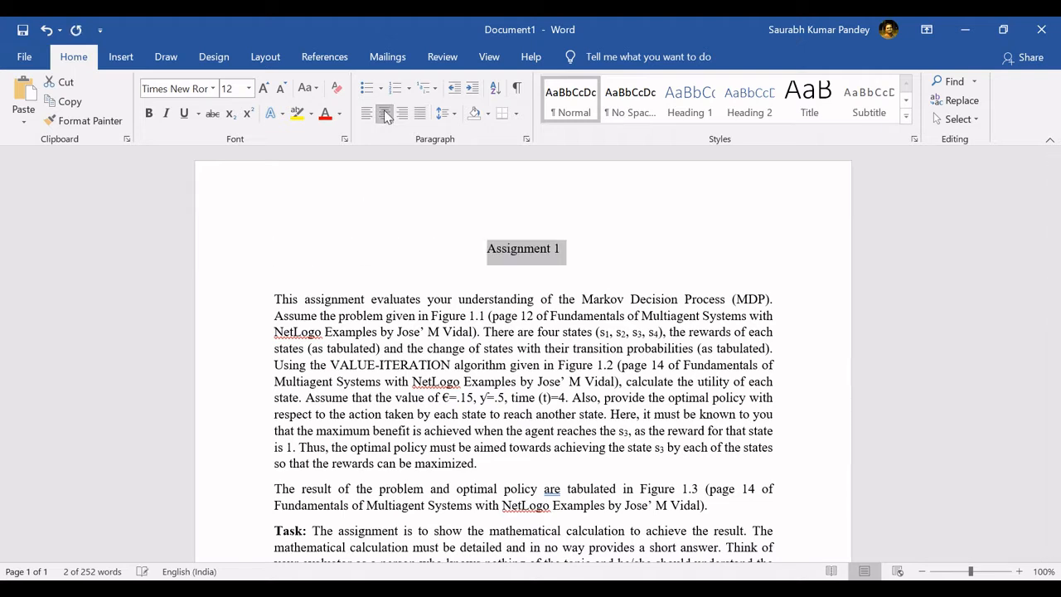
{"action": "key", "text": "ctrl+b"}
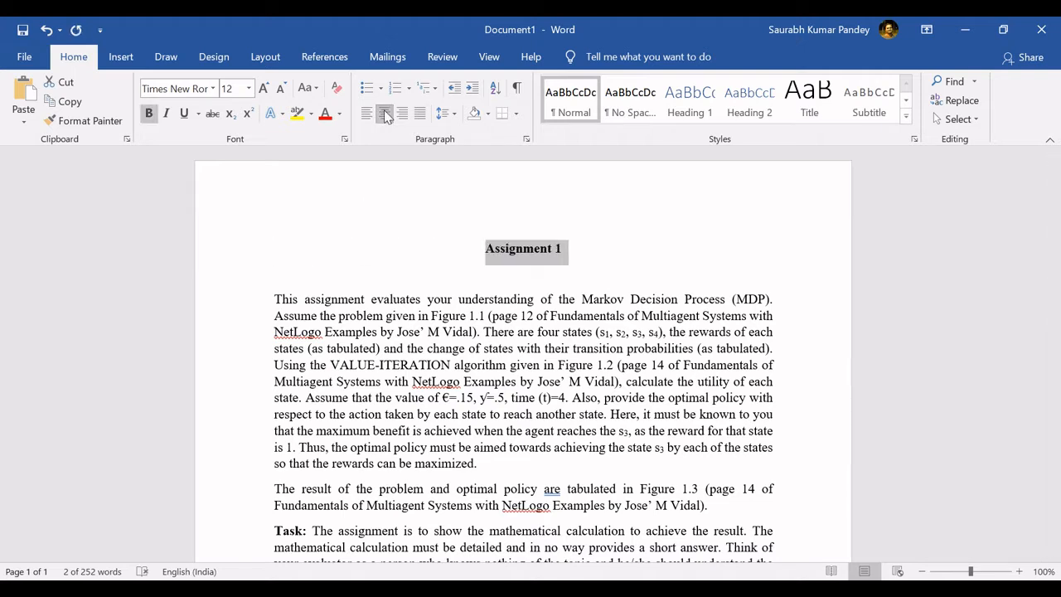
{"action": "key", "text": "ctrl+u"}
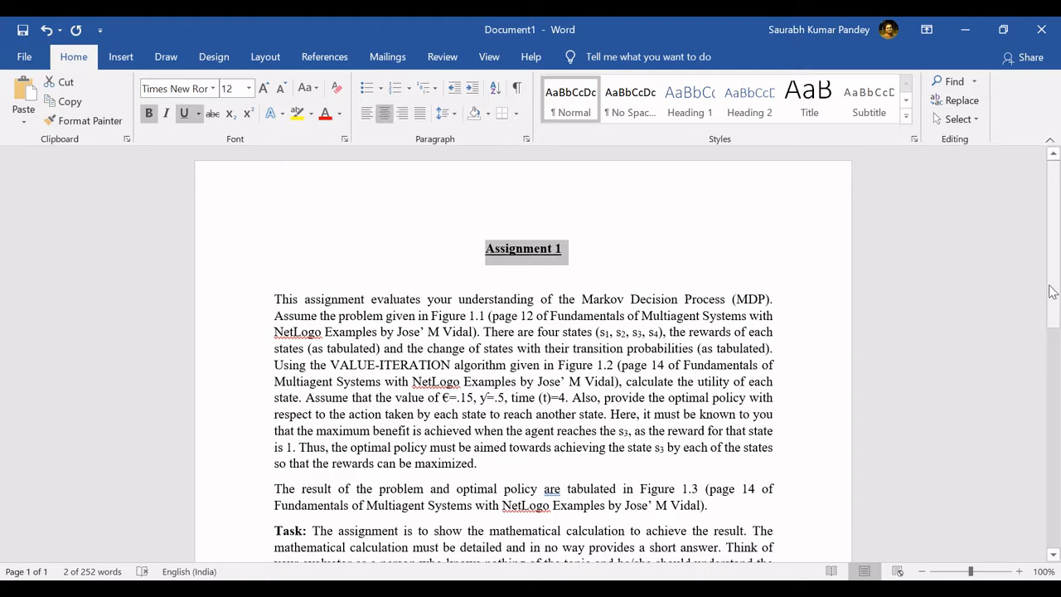
{"action": "left_click_drag", "start_coordinate": [1054, 294], "coordinate": [1059, 98]}
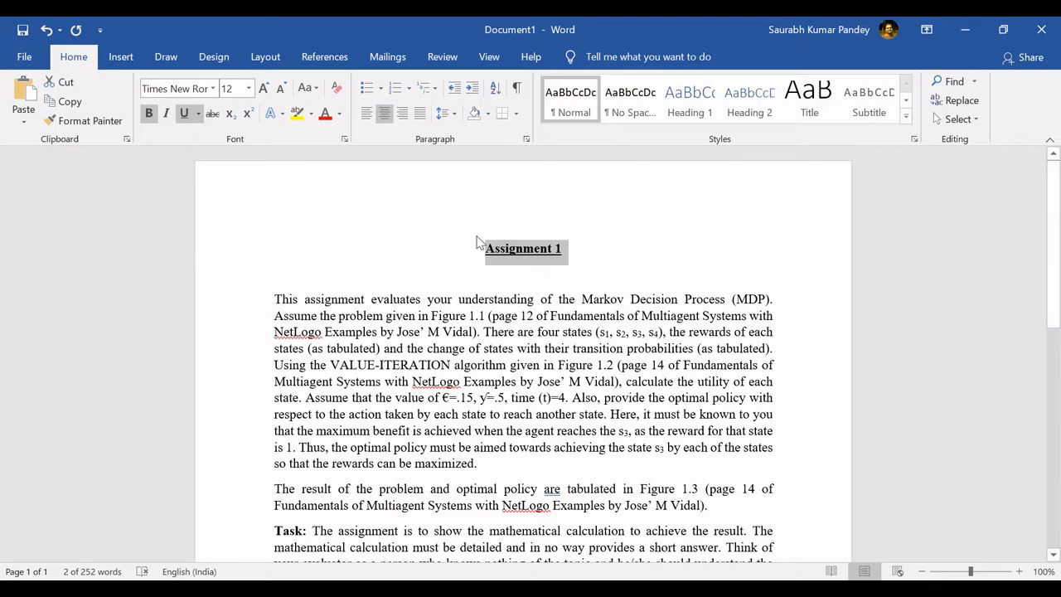
{"action": "left_click", "coordinate": [487, 251]}
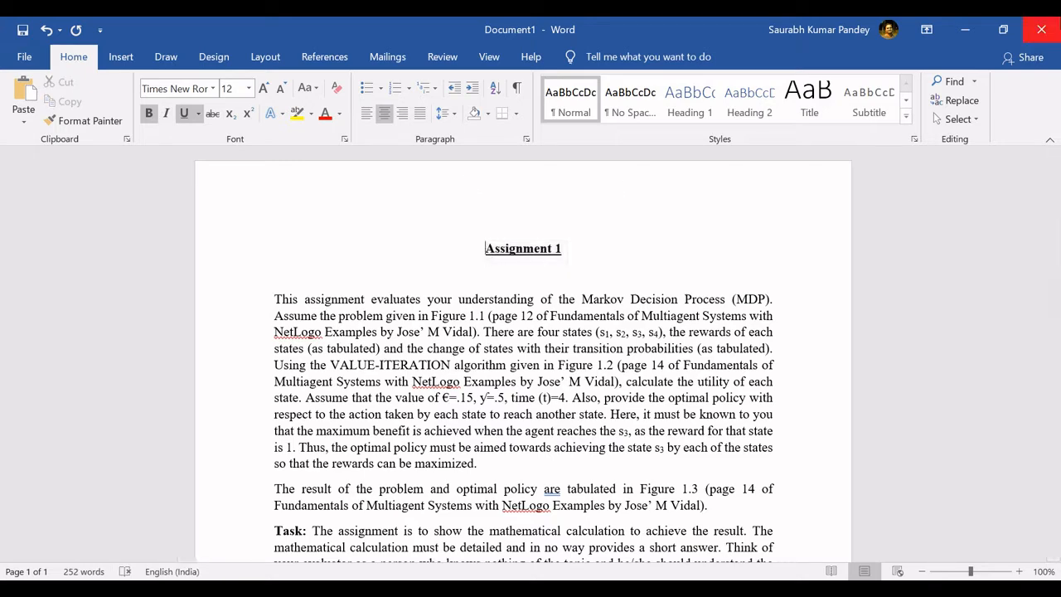
Close the Word document, choosing more save options, and pick the DATA (D:) drive as the save location
{"action": "left_click", "coordinate": [1040, 29]}
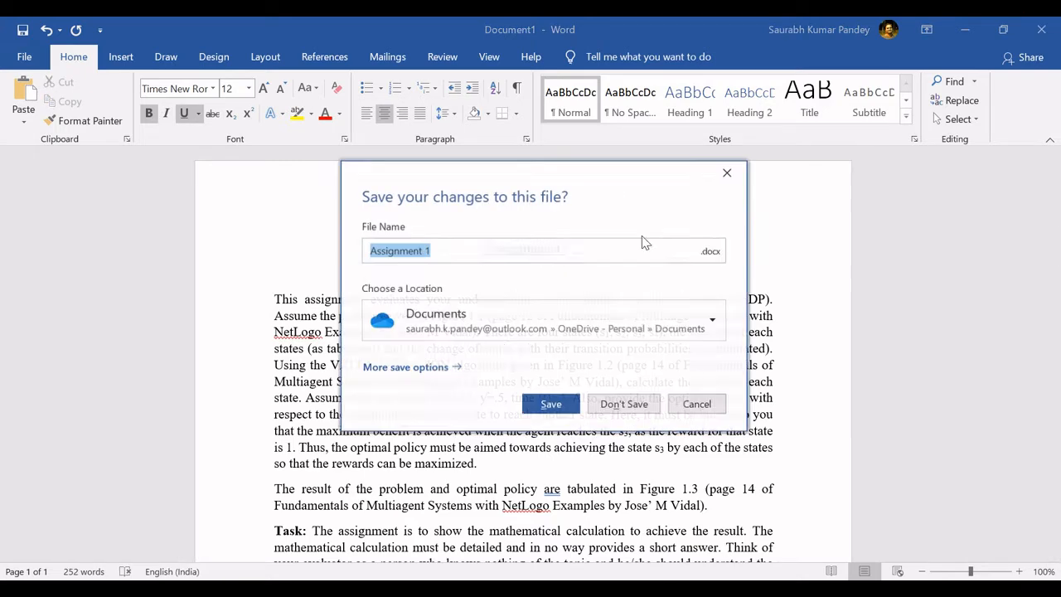
{"action": "left_click", "coordinate": [434, 366]}
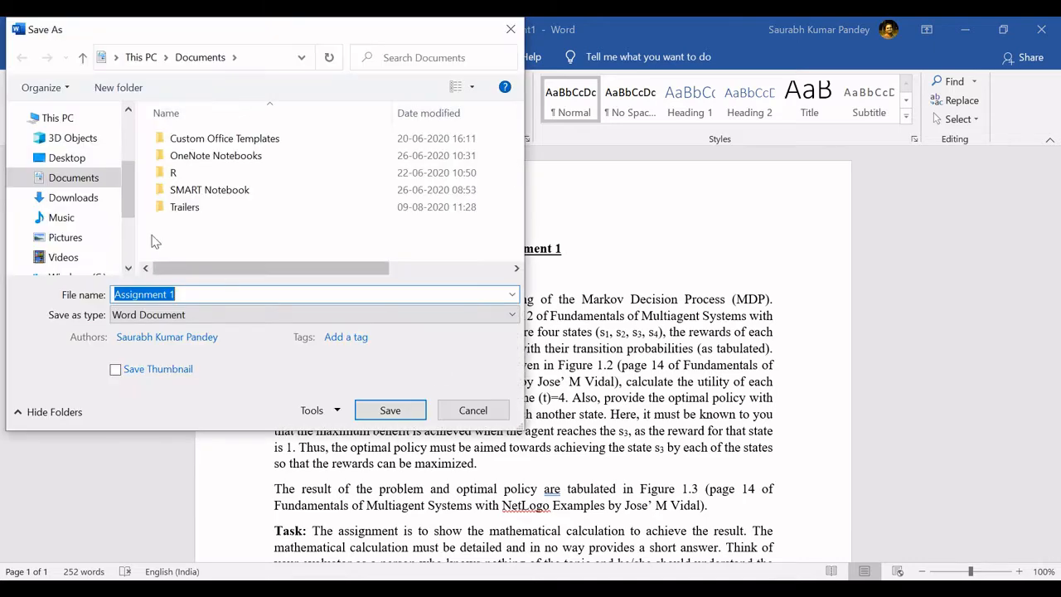
{"action": "scroll", "coordinate": [130, 212], "scroll_direction": "down", "scroll_amount": 2}
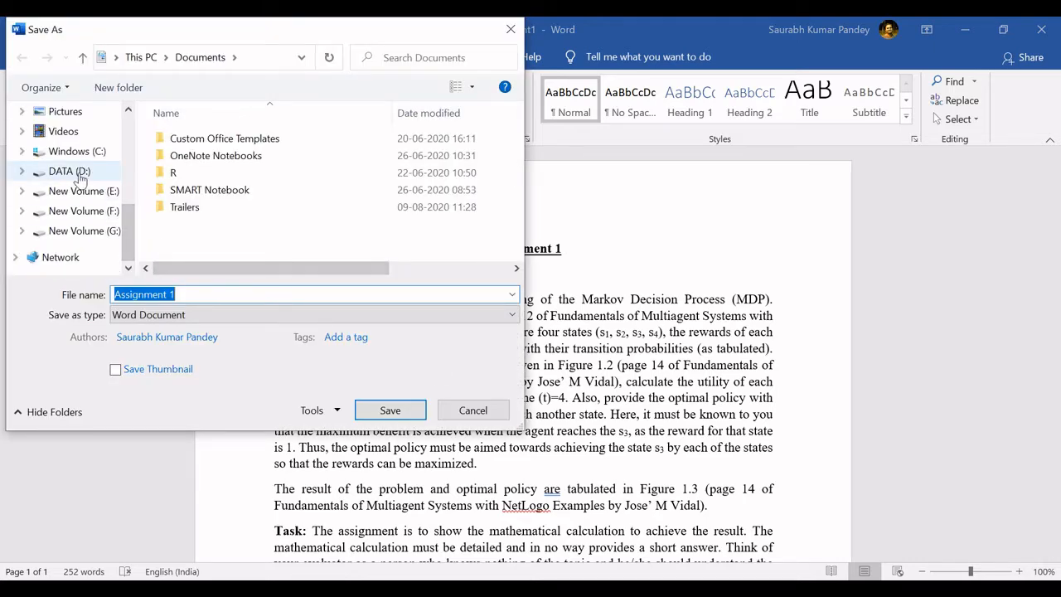
{"action": "left_click", "coordinate": [112, 178]}
Find and open the WFH folder on the DATA (D:) drive for saving the document
{"action": "left_click", "coordinate": [198, 200]}
{"action": "key", "text": "Down"}
{"action": "key", "text": "Down"}
{"action": "key", "text": "Down"}
{"action": "key", "text": "Down"}
{"action": "key", "text": "Down"}
{"action": "key", "text": "Down"}
{"action": "key", "text": "Down"}
{"action": "key", "text": "Down"}
{"action": "key", "text": "Down"}
{"action": "key", "text": "Down"}
{"action": "key", "text": "Down"}
{"action": "key", "text": "Down"}
{"action": "key", "text": "Down"}
{"action": "key", "text": "Down"}
{"action": "key", "text": "Down"}
{"action": "key", "text": "Down"}
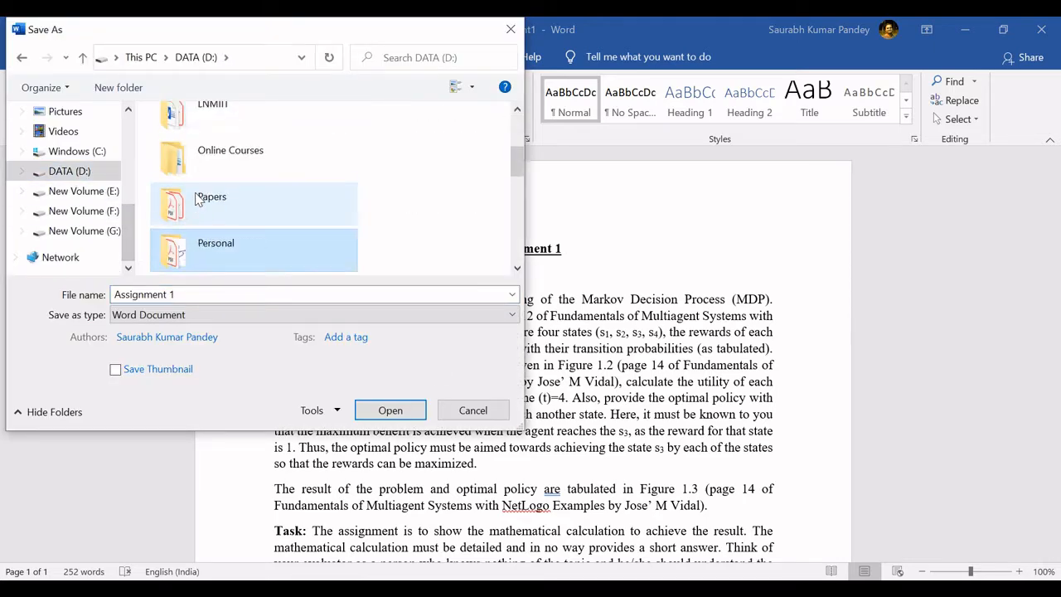
{"action": "key", "text": "Up"}
{"action": "key", "text": "Up"}
{"action": "key", "text": "Return"}
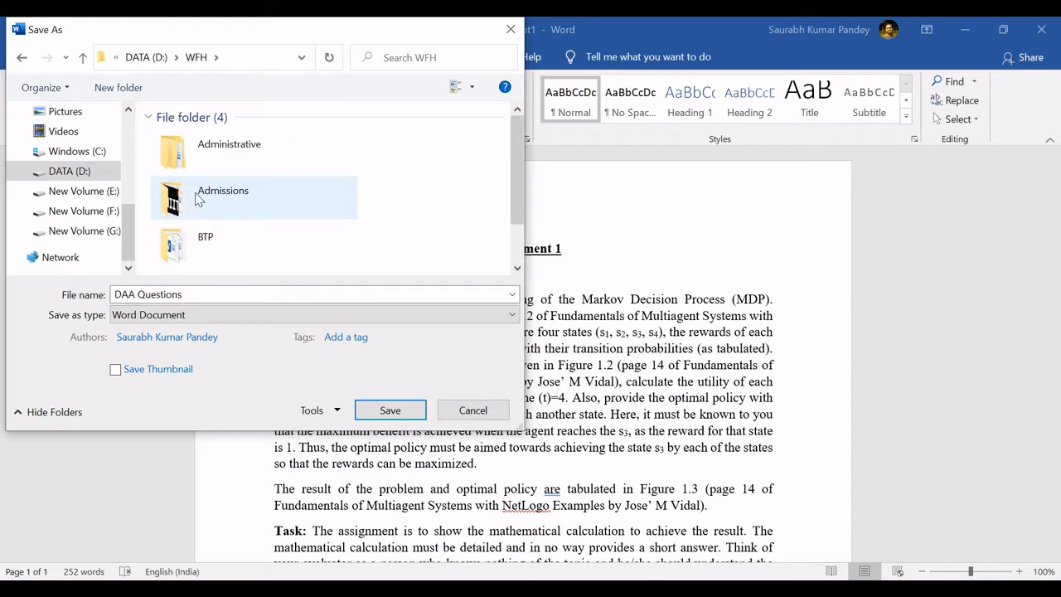
Set the save location to the Internal Evaluation folder inside Courses > MAS '20
{"action": "key", "text": "Down"}
{"action": "key", "text": "Down"}
{"action": "key", "text": "Down"}
{"action": "key", "text": "Down"}
{"action": "key", "text": "Return"}
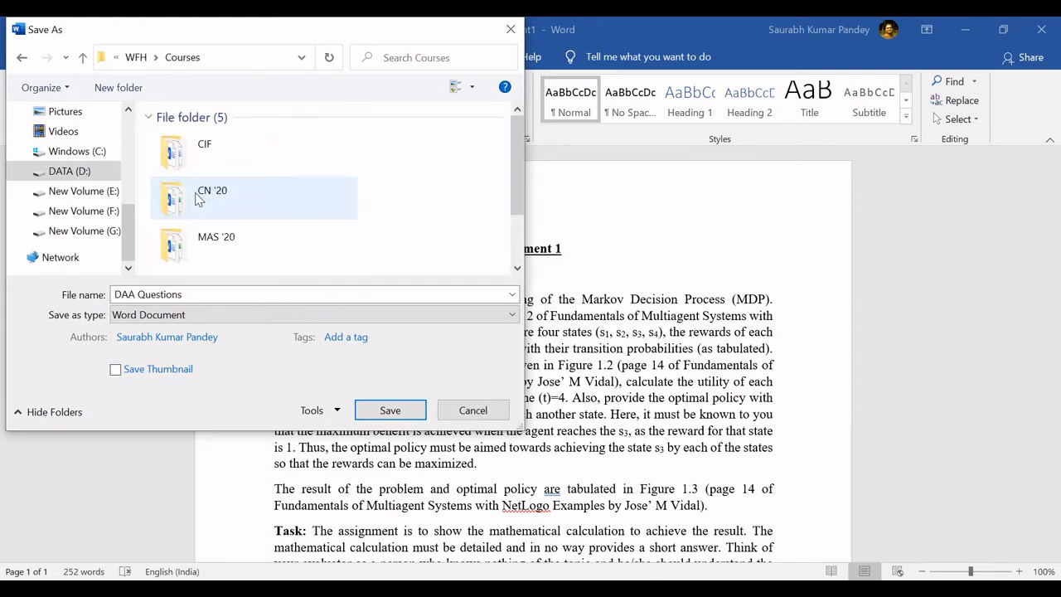
{"action": "key", "text": "Down"}
{"action": "key", "text": "Down"}
{"action": "key", "text": "Return"}
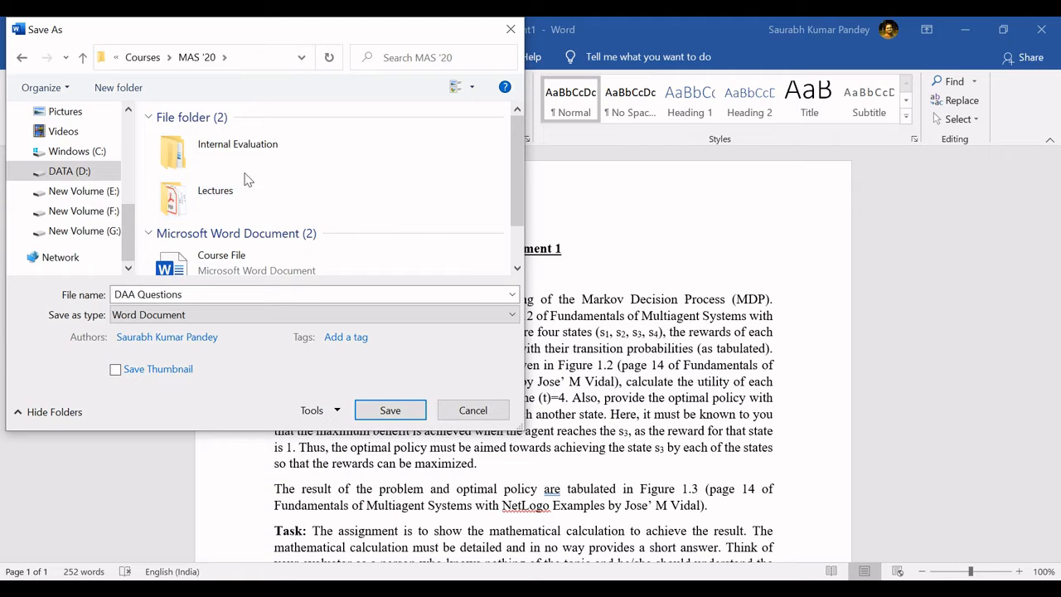
{"action": "double_click", "coordinate": [278, 168]}
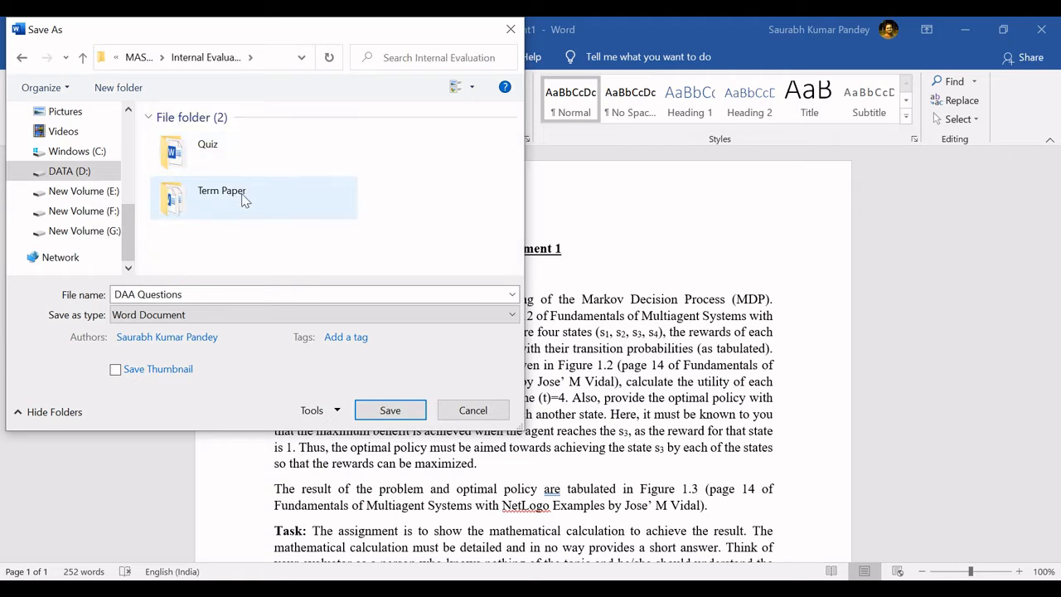
Create a new folder named "Assignment" inside Internal Evaluation and open it as the save location
{"action": "left_click", "coordinate": [126, 93]}
{"action": "type", "text": "Ass"}
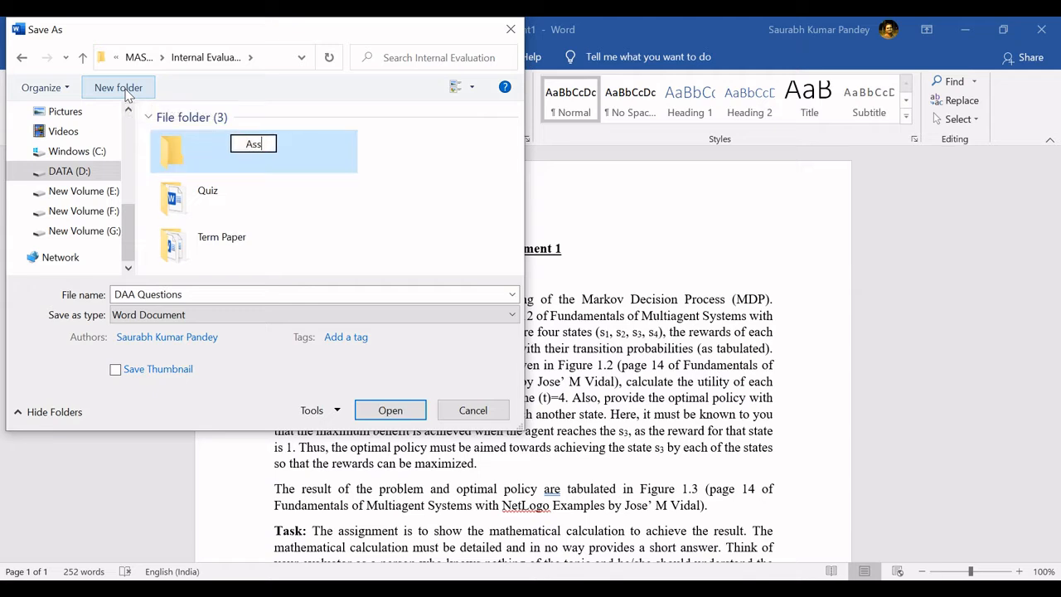
{"action": "type", "text": "ignment 1"}
{"action": "key", "text": "BackSpace"}
{"action": "key", "text": "BackSpace"}
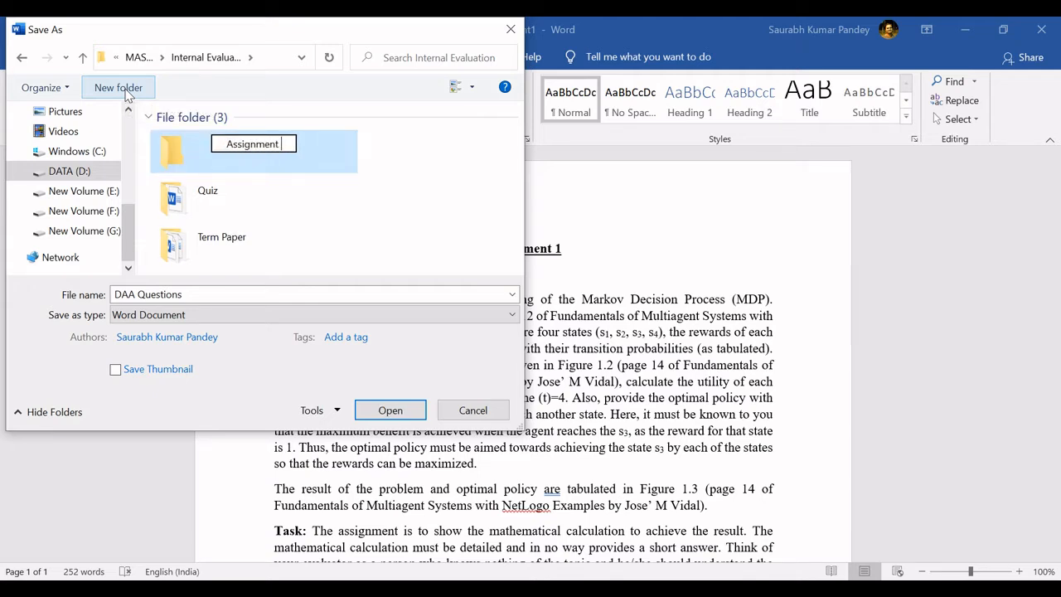
{"action": "key", "text": "Return"}
{"action": "key", "text": "Return"}
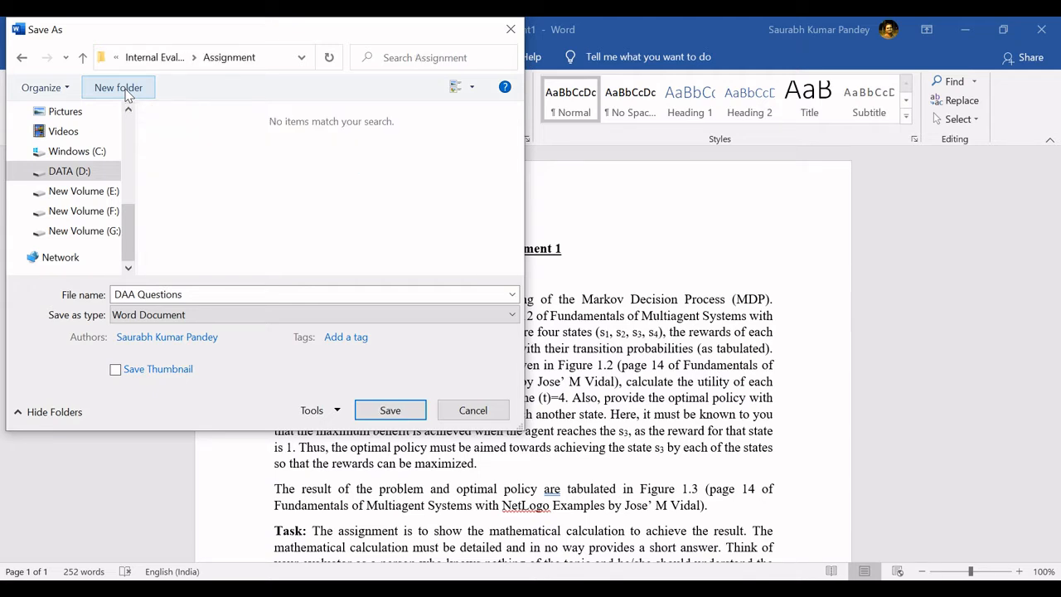
Save the document as a PDF named "Assignment 1" and close the published PDF in Acrobat Reader
{"action": "left_click", "coordinate": [211, 291]}
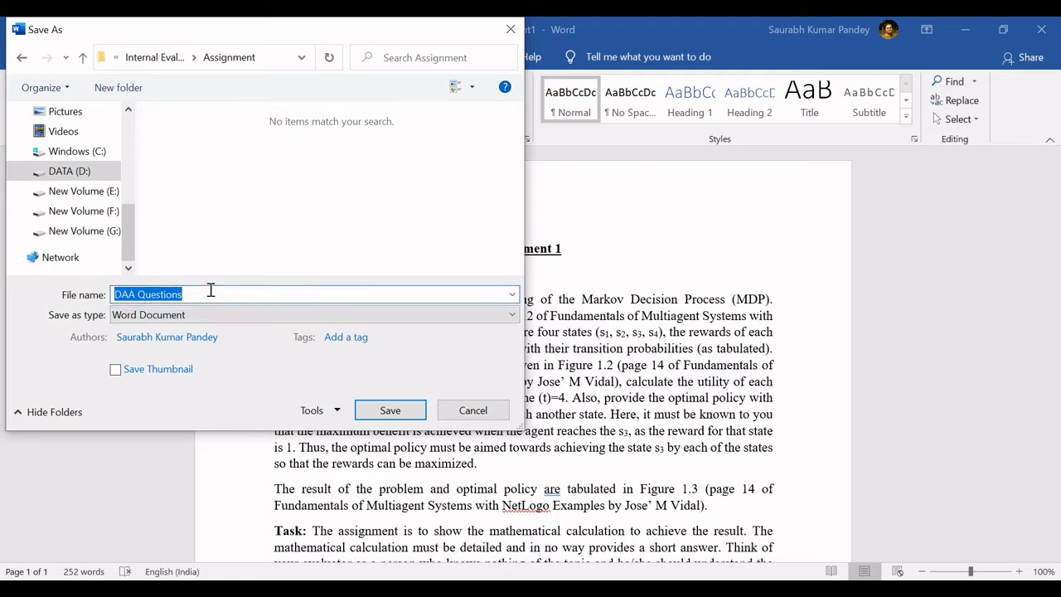
{"action": "type", "text": "Assignment 1"}
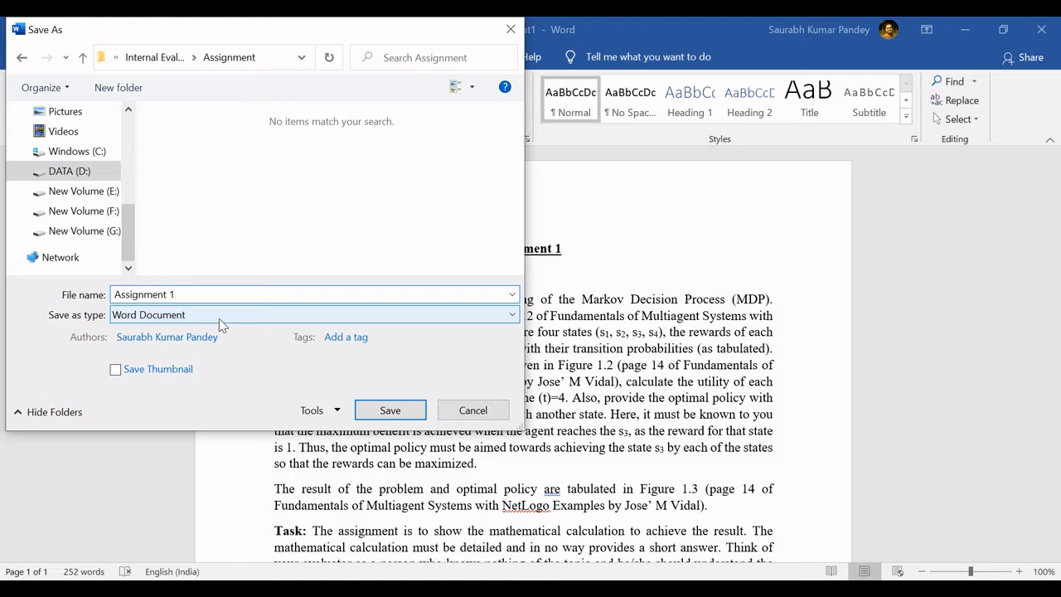
{"action": "left_click", "coordinate": [218, 318]}
{"action": "left_click", "coordinate": [205, 418]}
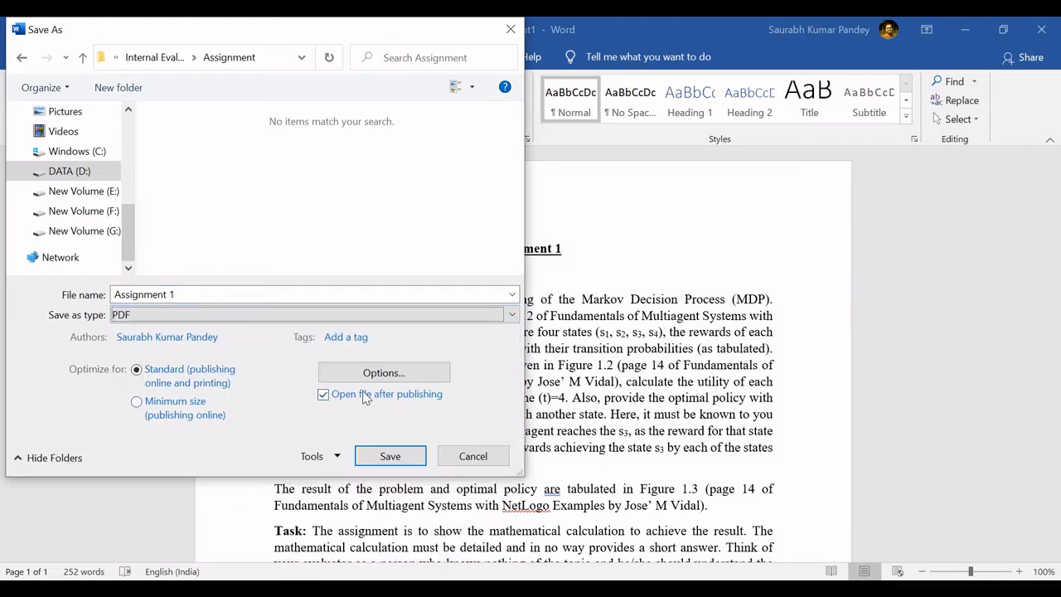
{"action": "left_click", "coordinate": [382, 458]}
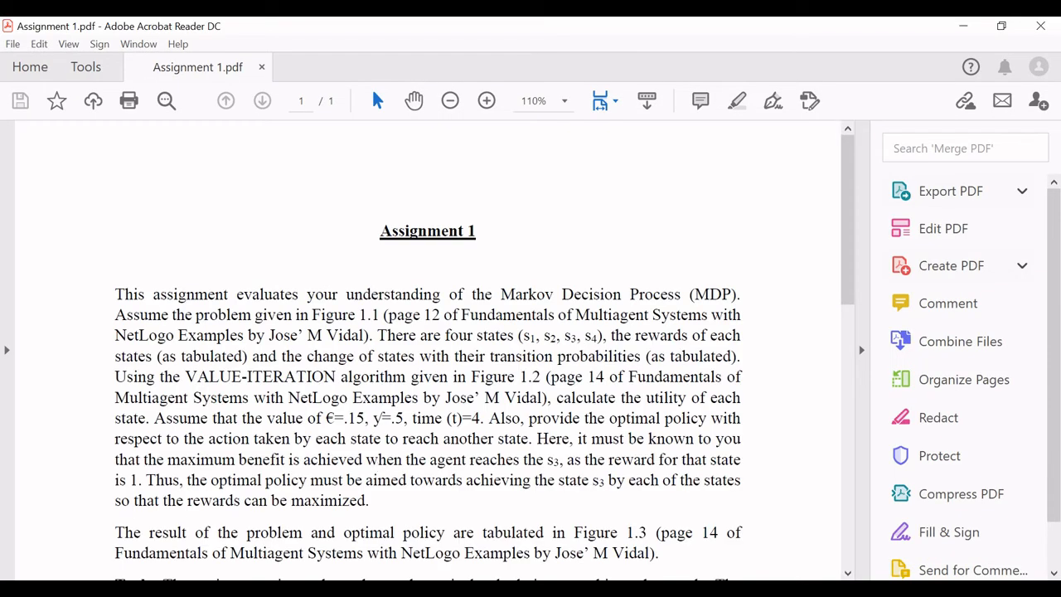
{"action": "left_click", "coordinate": [1040, 25]}
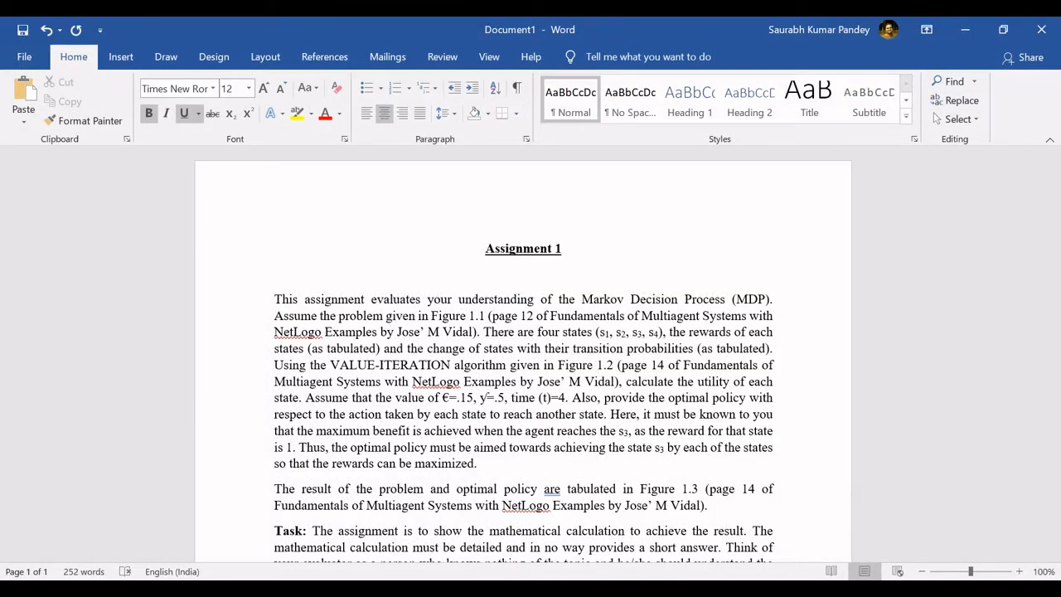
Switch to the Google Classroom assignment in Chrome and start attaching a file with the upload option
{"action": "left_click", "coordinate": [428, 589]}
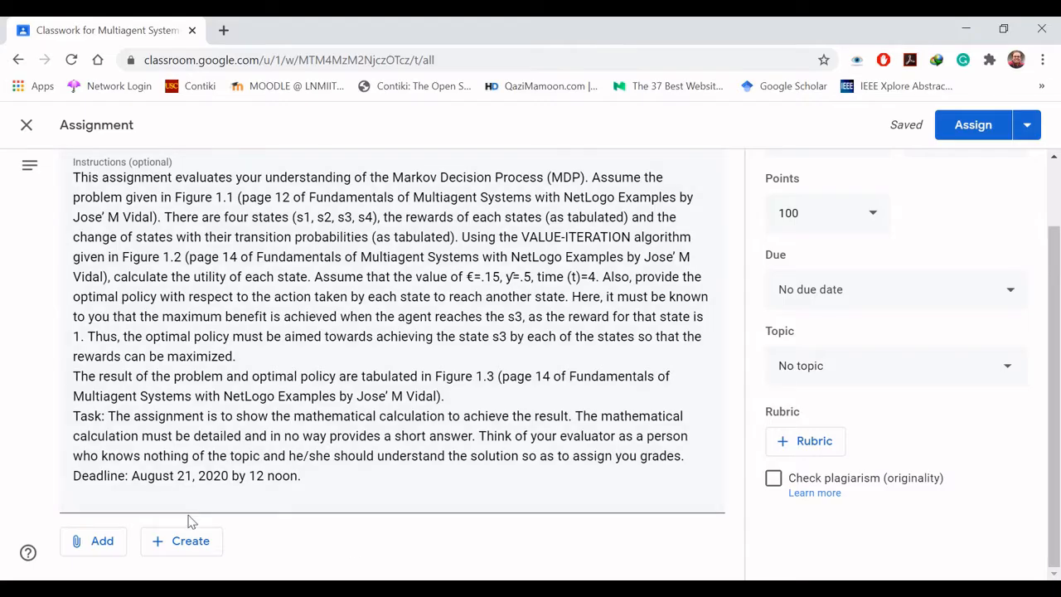
{"action": "left_click", "coordinate": [95, 540]}
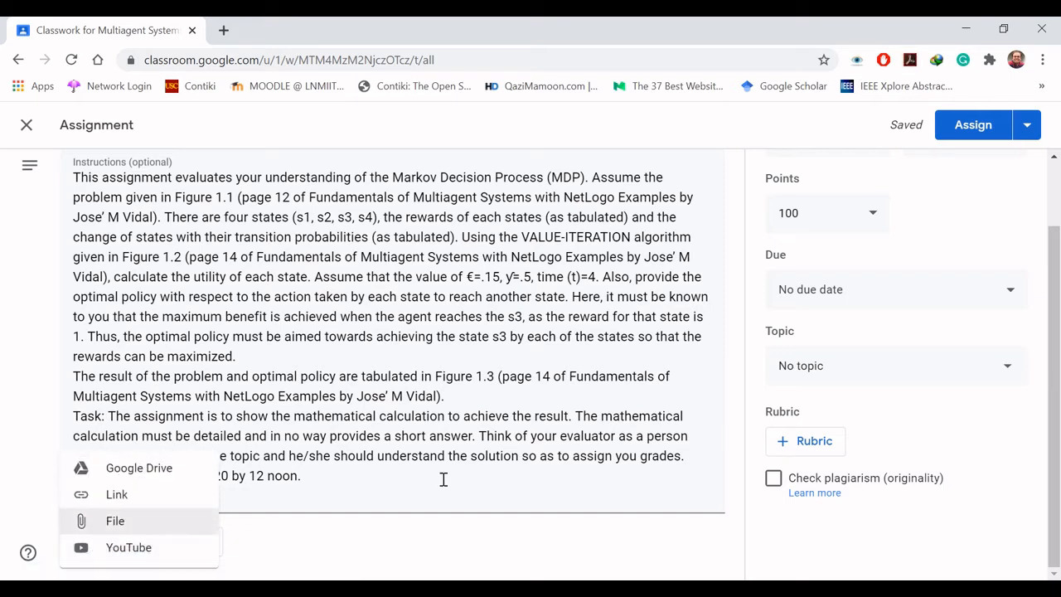
{"action": "left_click", "coordinate": [1054, 485]}
{"action": "left_click", "coordinate": [82, 551]}
{"action": "left_click", "coordinate": [139, 522]}
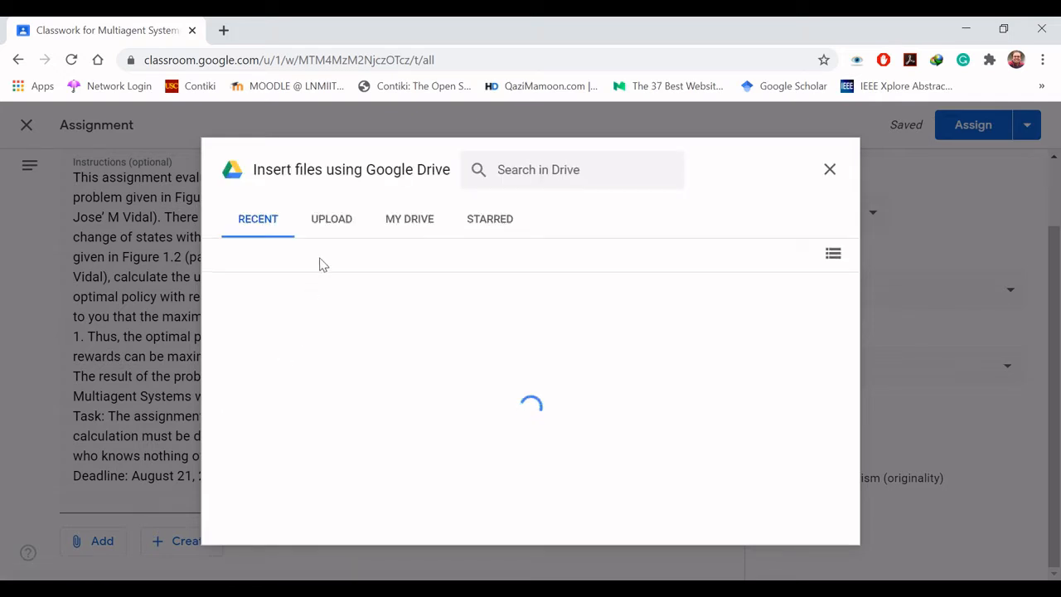
{"action": "left_click", "coordinate": [330, 222]}
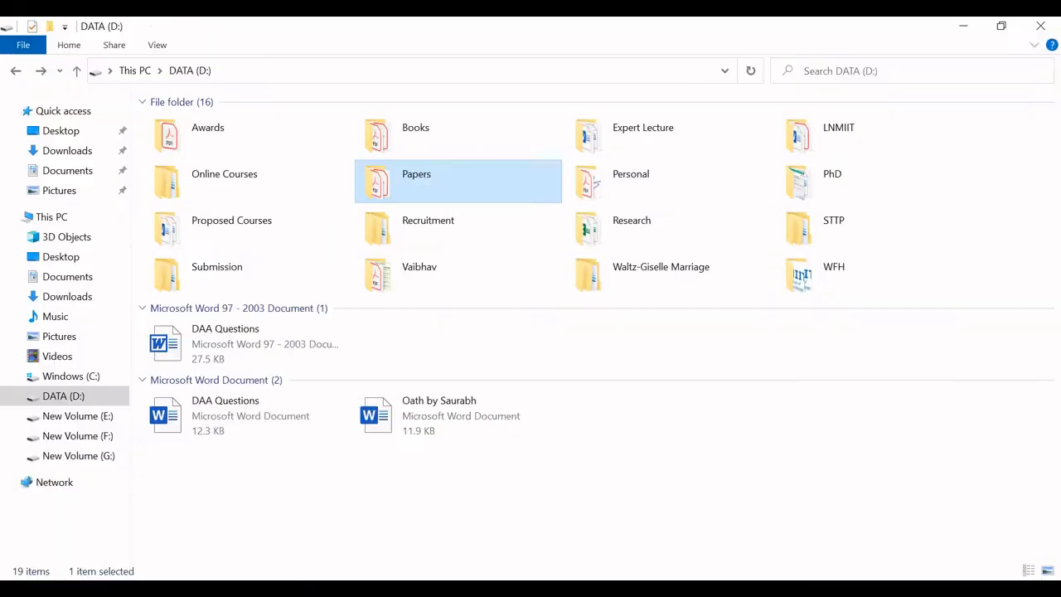
In File Explorer on the DATA (D:) drive, open the MAS '20 folder inside WFH > Courses
{"action": "double_click", "coordinate": [882, 297]}
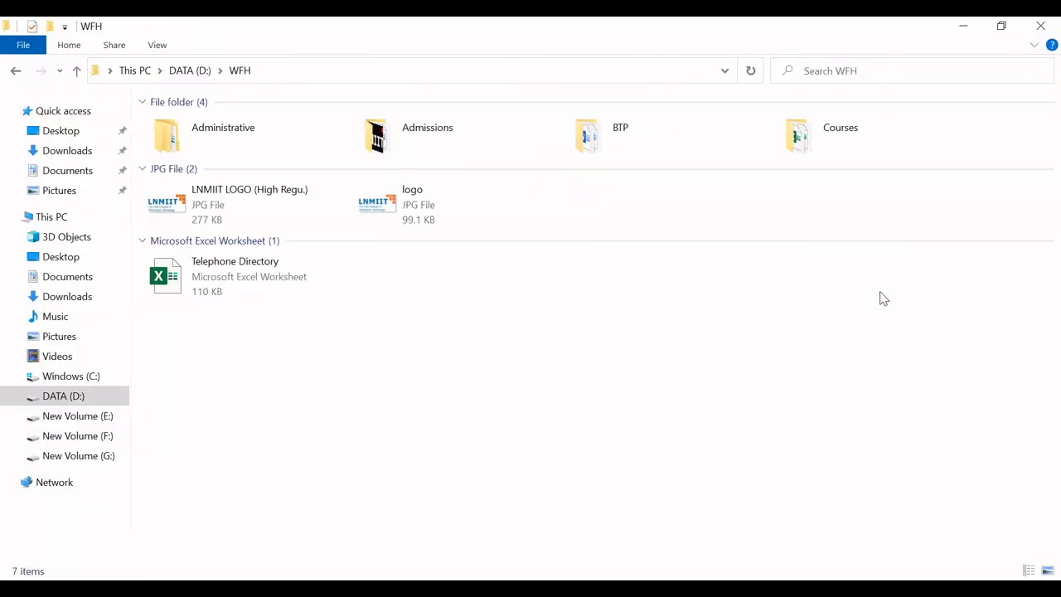
{"action": "key", "text": "Right"}
{"action": "key", "text": "Right"}
{"action": "key", "text": "Right"}
{"action": "key", "text": "Return"}
{"action": "key", "text": "Right"}
{"action": "key", "text": "Right"}
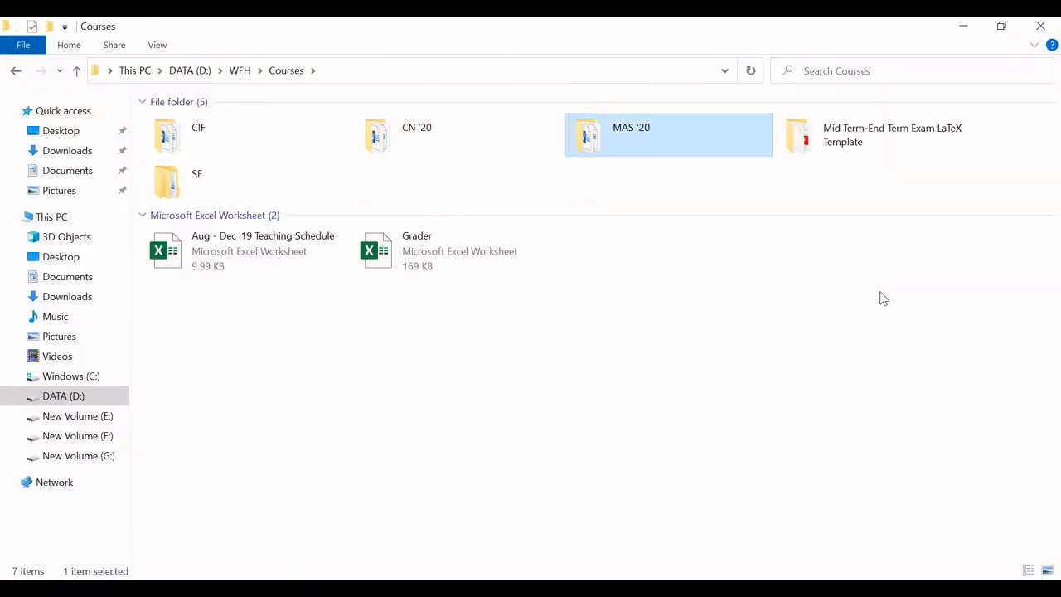
{"action": "key", "text": "Return"}
Open the Assignment folder inside Internal Evaluation
{"action": "key", "text": "Down"}
{"action": "key", "text": "Down"}
{"action": "key", "text": "Down"}
{"action": "key", "text": "Return"}
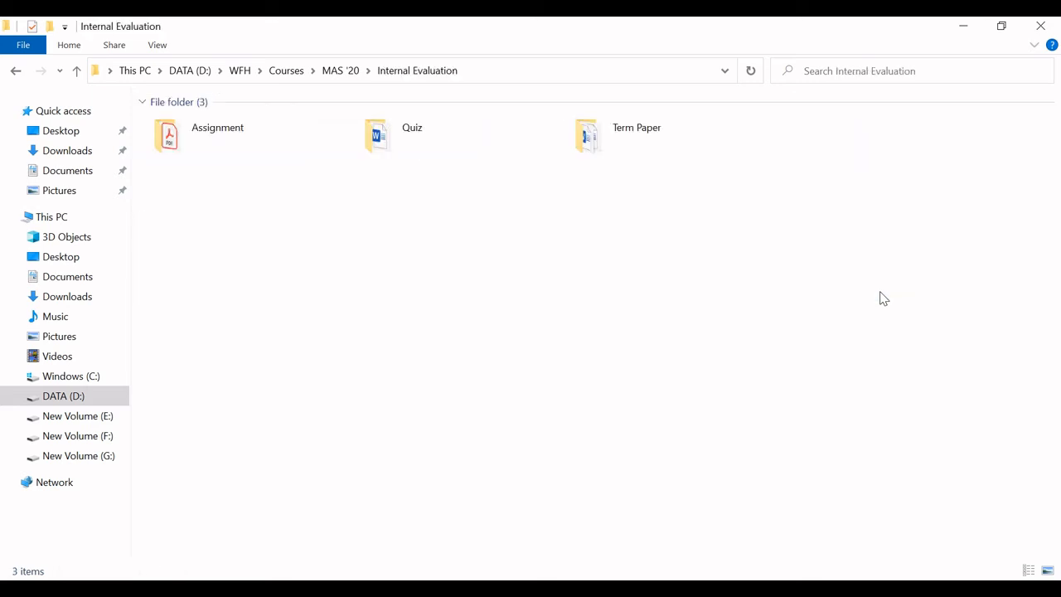
{"action": "key", "text": "Down"}
{"action": "key", "text": "Return"}
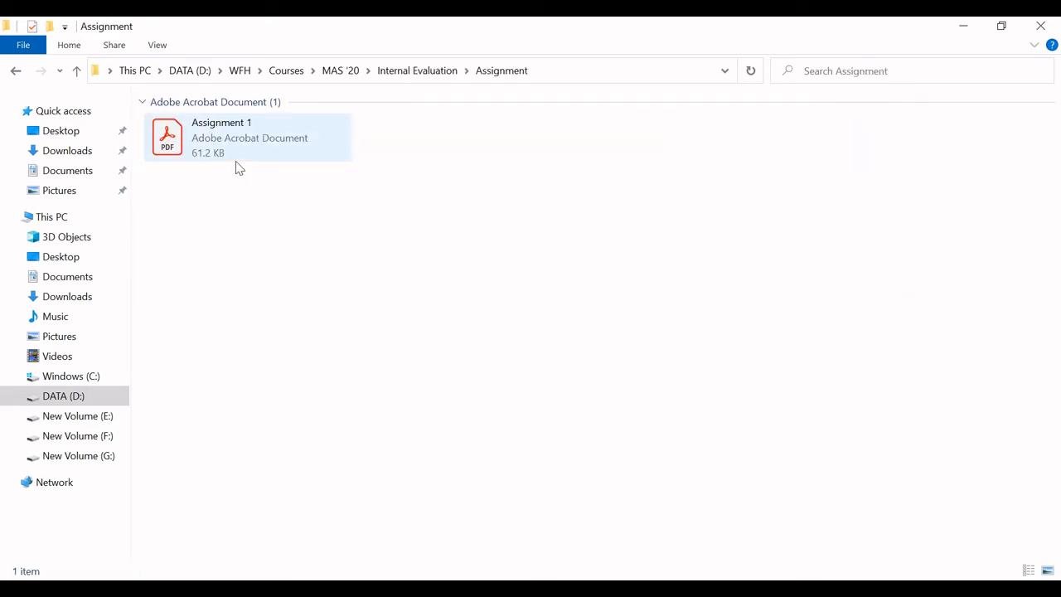
Upload the Assignment 1 PDF from the folder as the assignment's attachment and dismiss the sharing settings notice
{"action": "left_click_drag", "start_coordinate": [237, 157], "coordinate": [684, 430]}
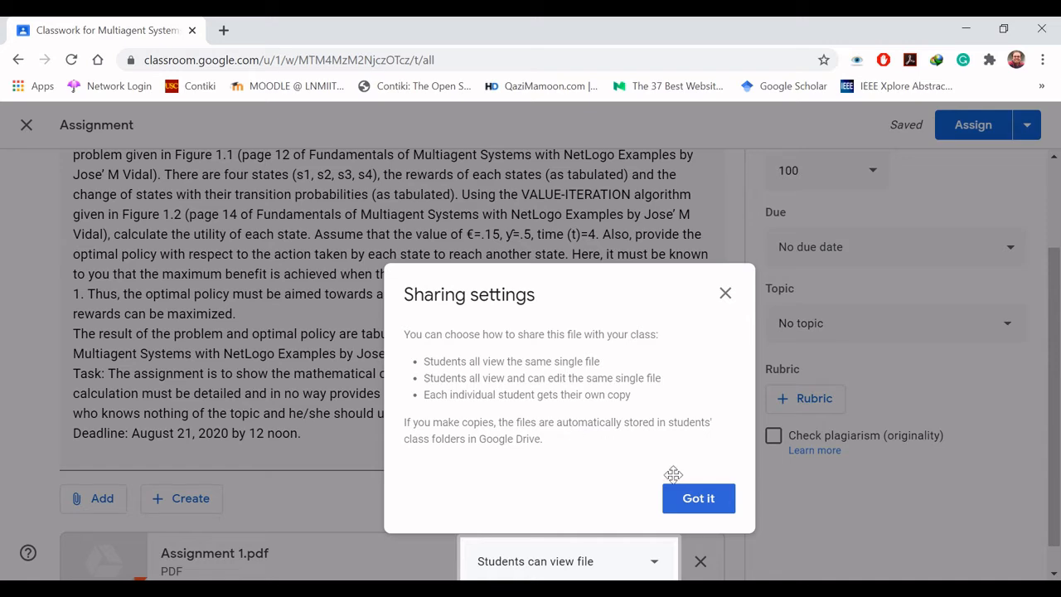
{"action": "left_click", "coordinate": [698, 498]}
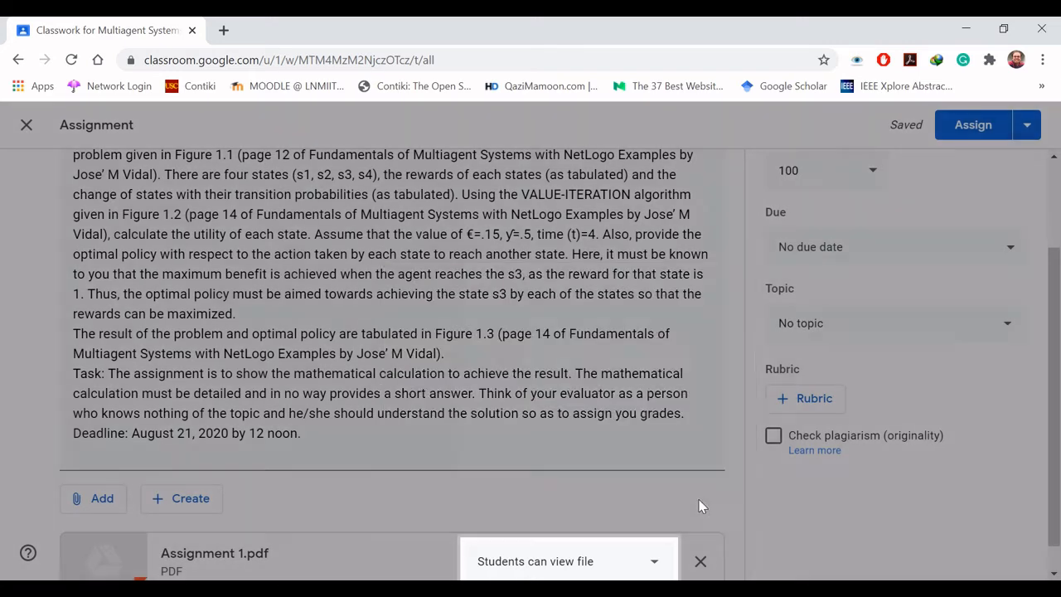
{"action": "scroll", "coordinate": [1054, 467], "scroll_direction": "down", "scroll_amount": 1}
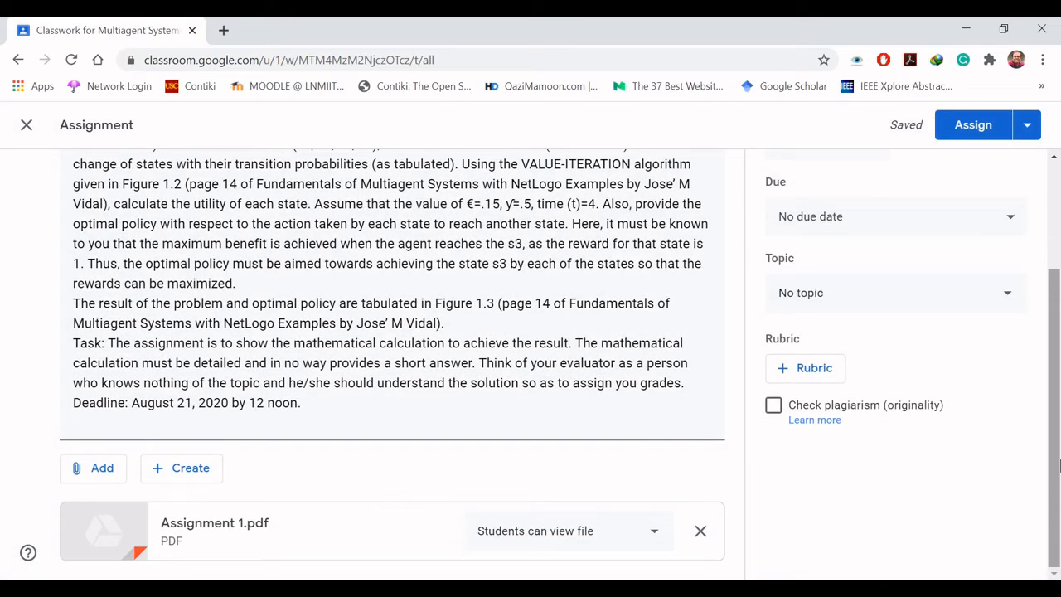
Set the sharing permission of Assignment 1.pdf to "Students can view file"
{"action": "left_click", "coordinate": [654, 533]}
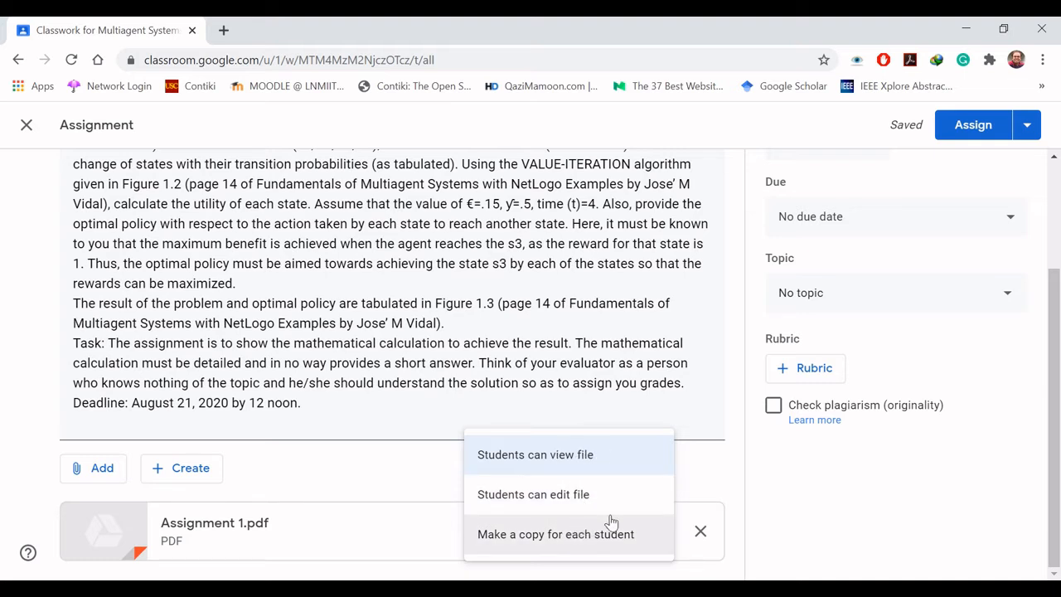
{"action": "left_click", "coordinate": [555, 454]}
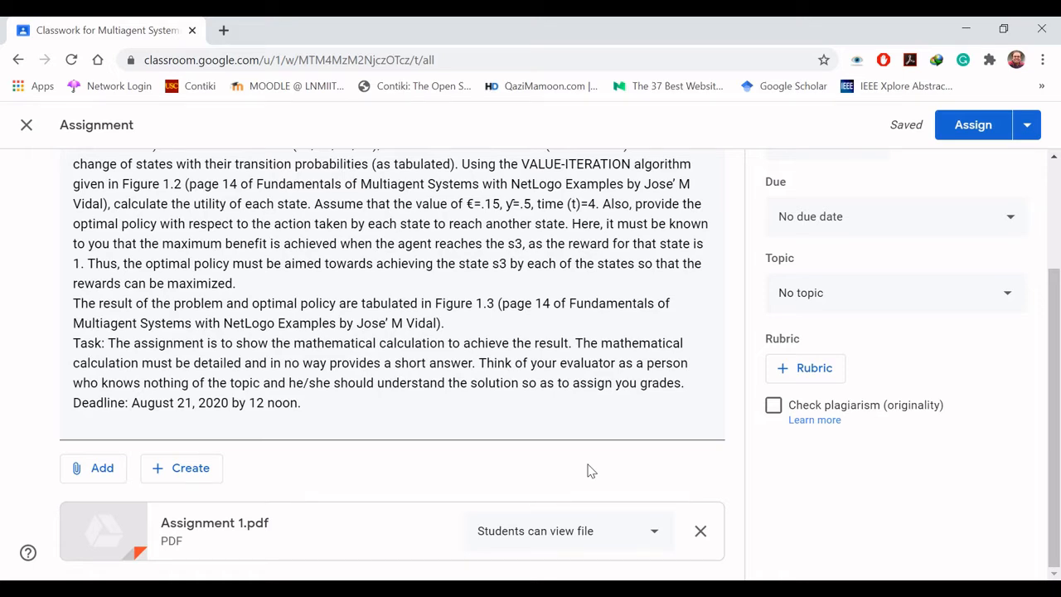
{"action": "left_click", "coordinate": [655, 534]}
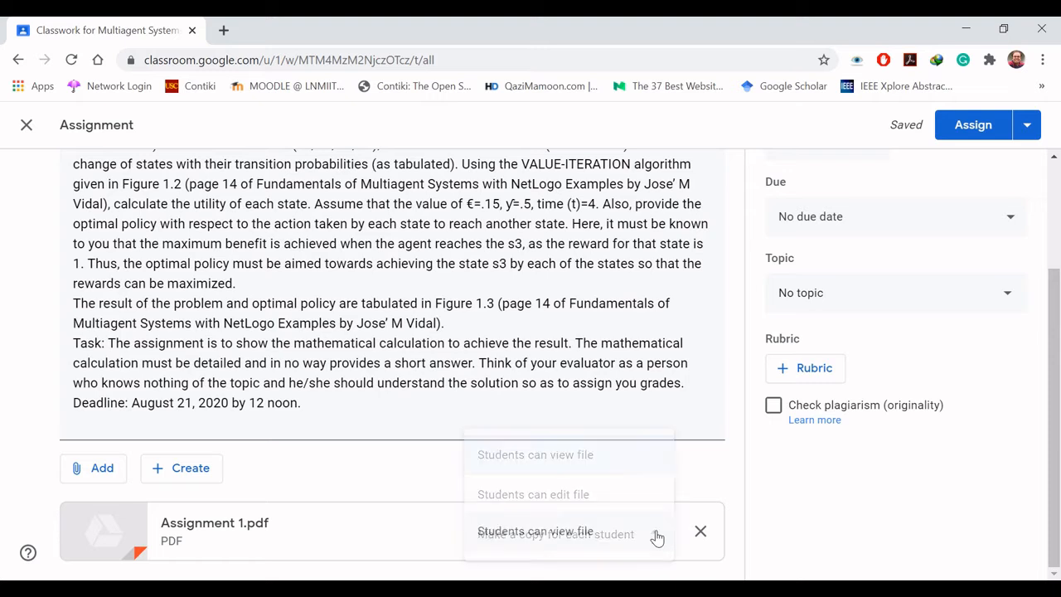
{"action": "left_click", "coordinate": [719, 478]}
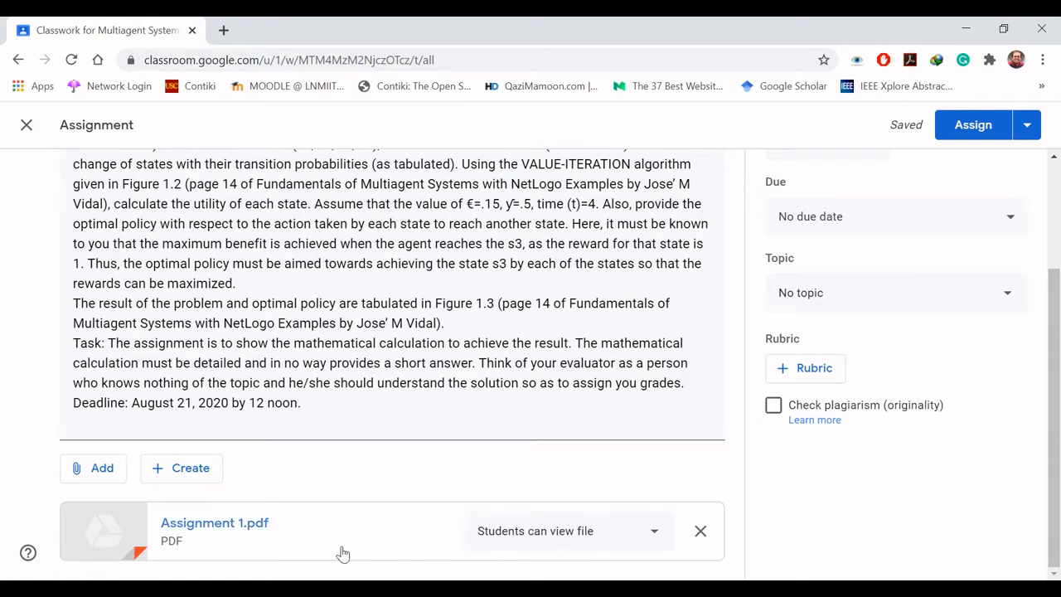
{"action": "left_click", "coordinate": [191, 477]}
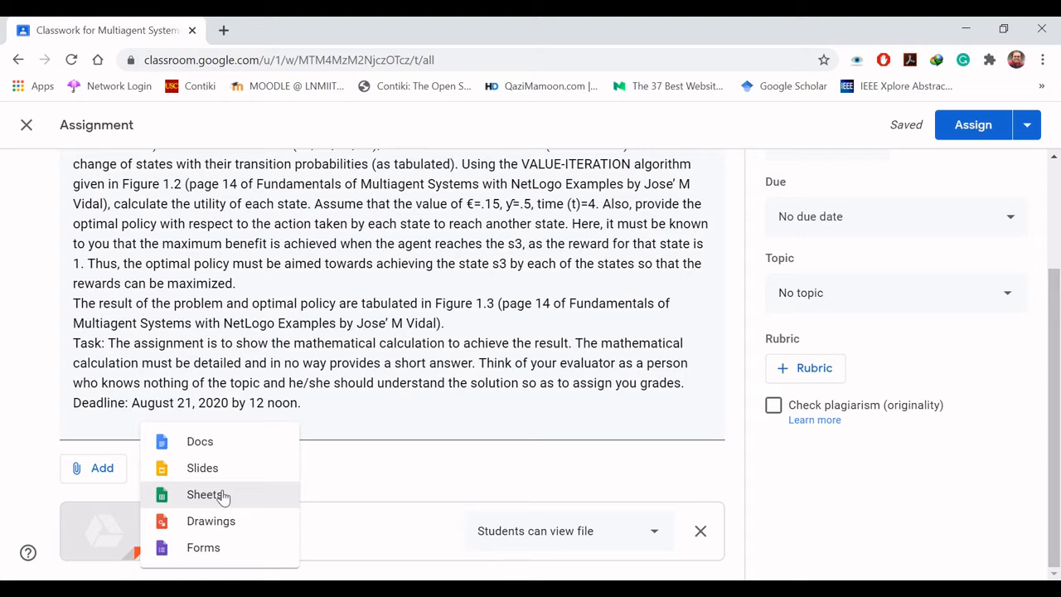
{"action": "left_click", "coordinate": [330, 470]}
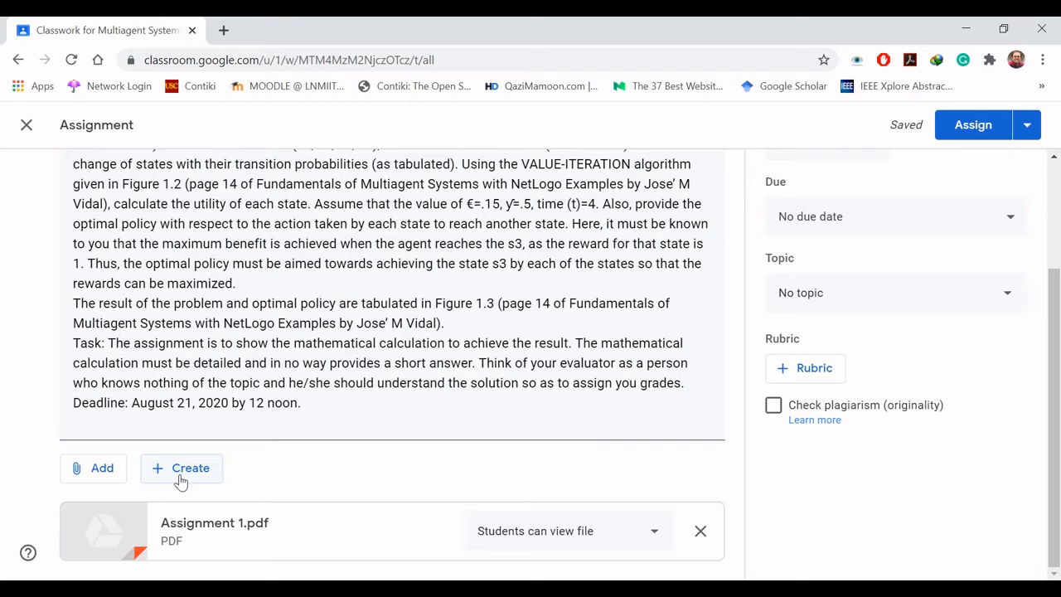
Try adding the first Software Engineering class to the assignment's recipients and deselect it again, keeping only Multiagent Systems
{"action": "left_click_drag", "start_coordinate": [1058, 402], "coordinate": [1059, 286]}
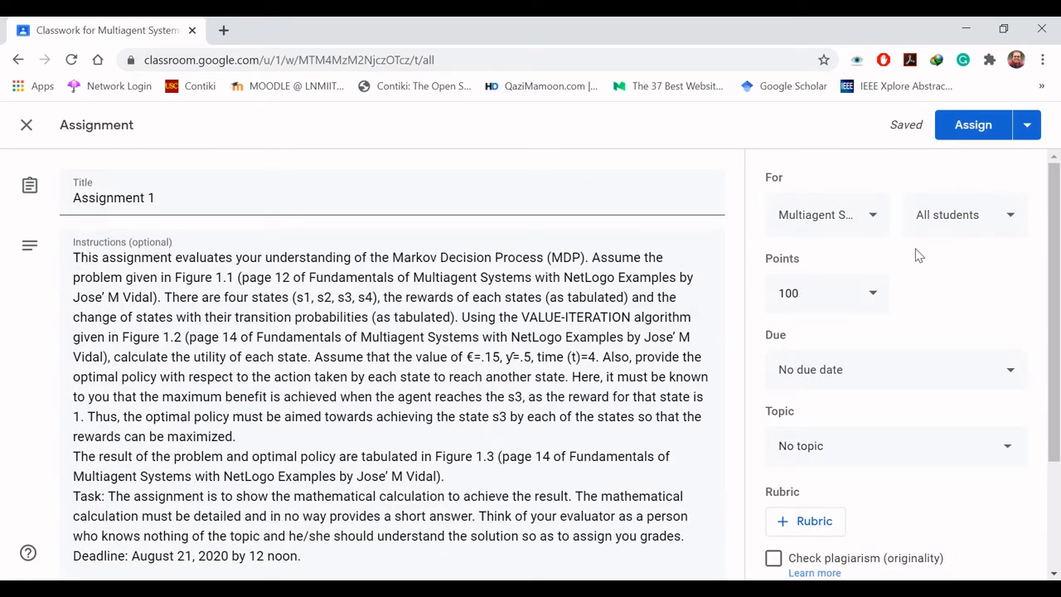
{"action": "left_click", "coordinate": [872, 217]}
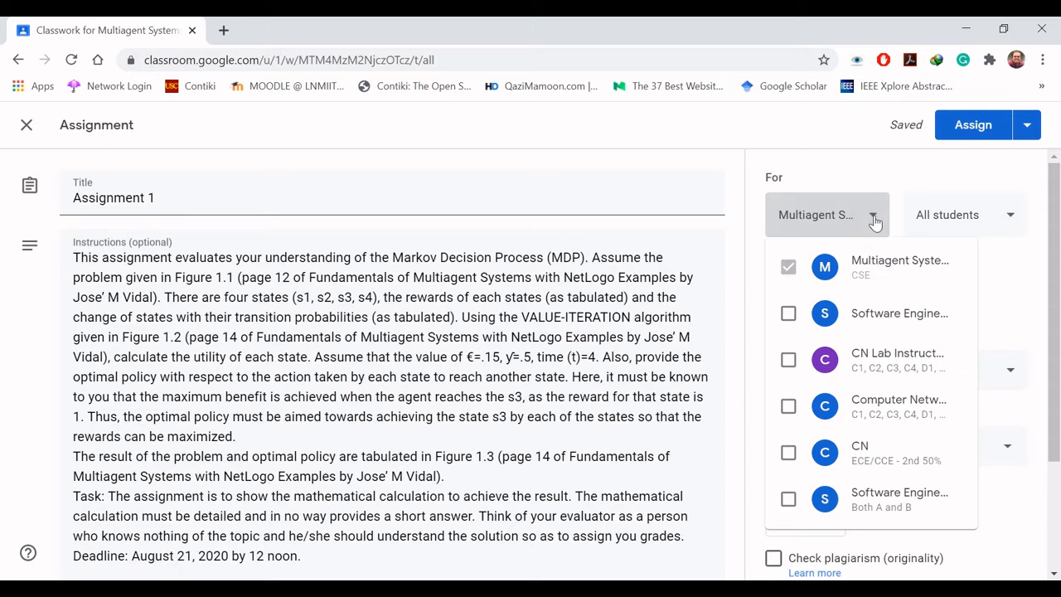
{"action": "left_click", "coordinate": [788, 314]}
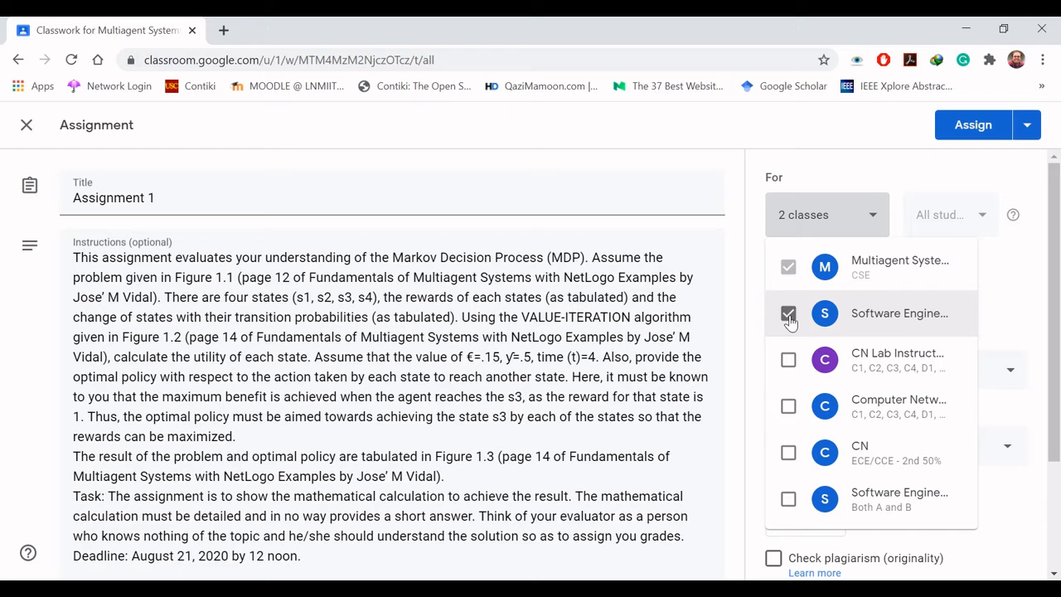
{"action": "left_click", "coordinate": [788, 315]}
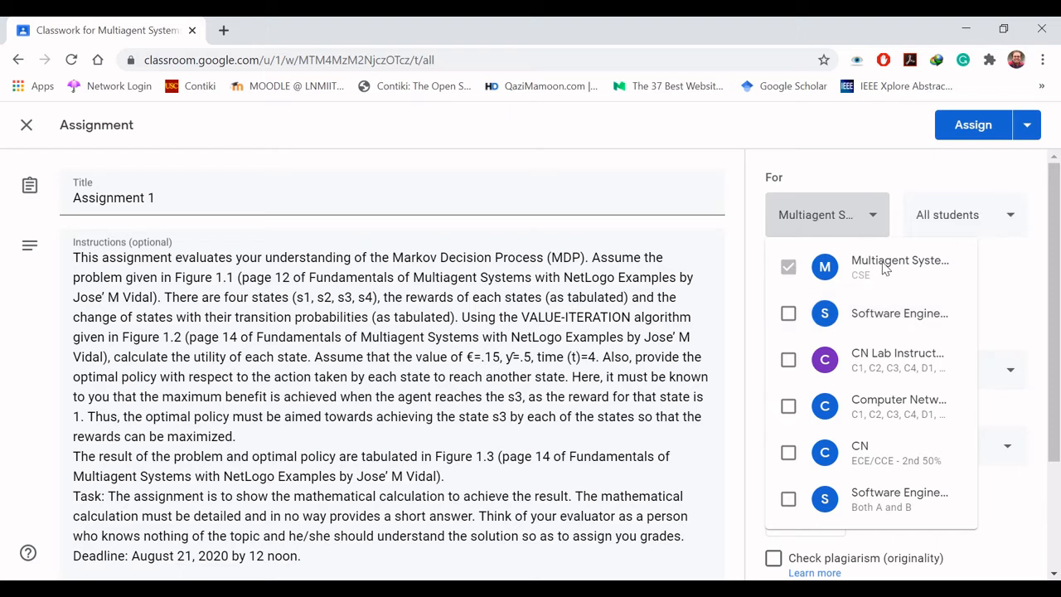
{"action": "left_click", "coordinate": [875, 223]}
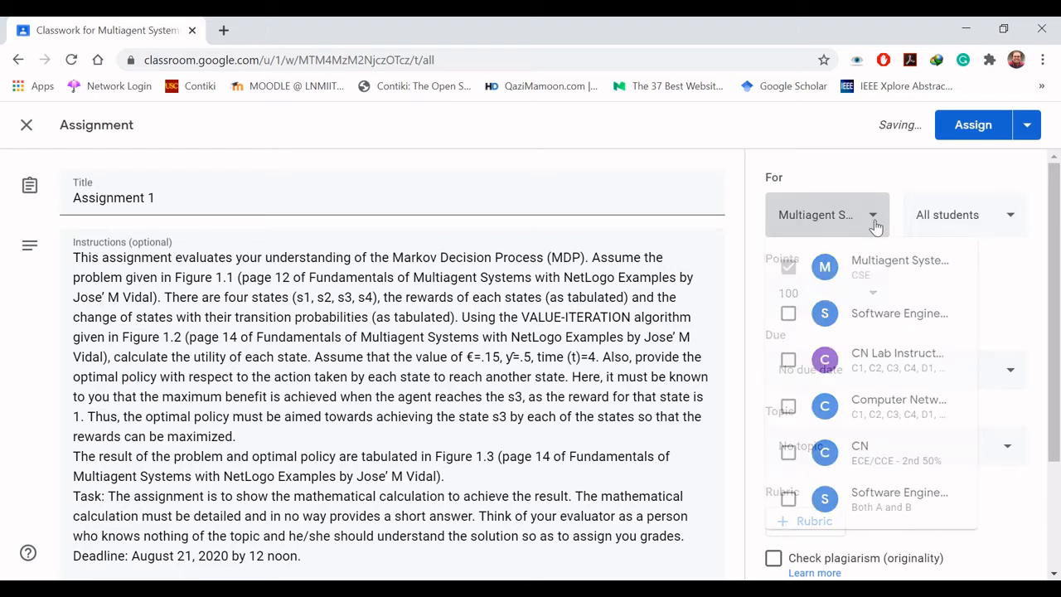
Try assigning the work to only the first listed student, and reselect All students
{"action": "left_click", "coordinate": [1010, 217]}
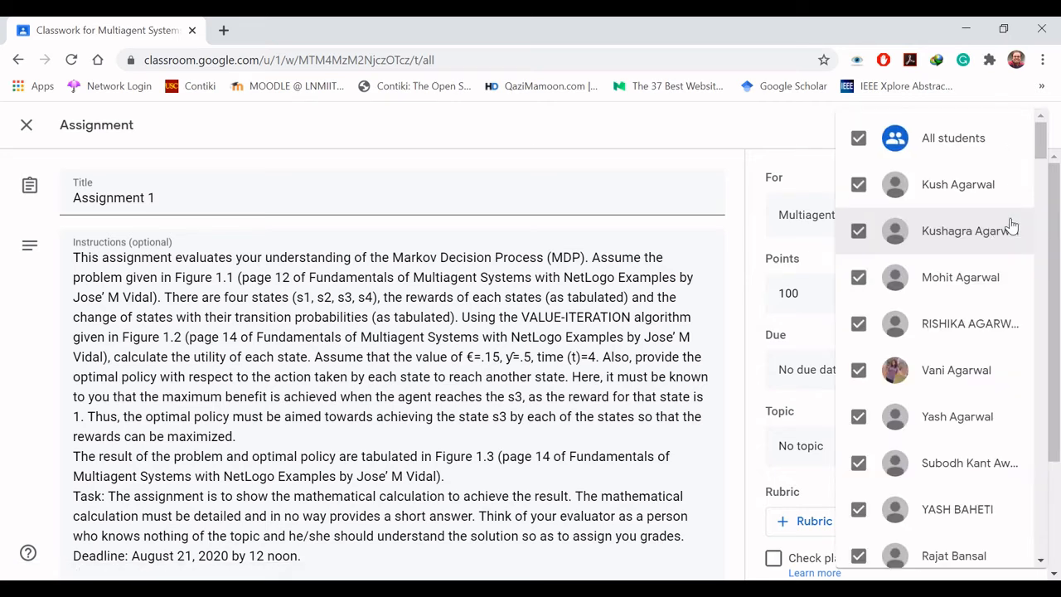
{"action": "left_click", "coordinate": [856, 139]}
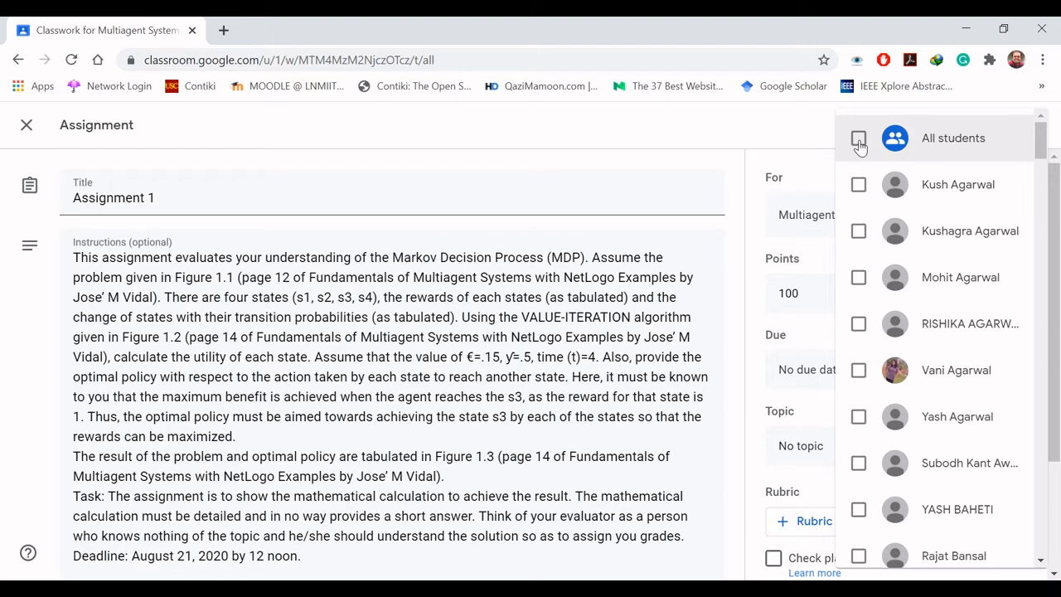
{"action": "left_click", "coordinate": [859, 189]}
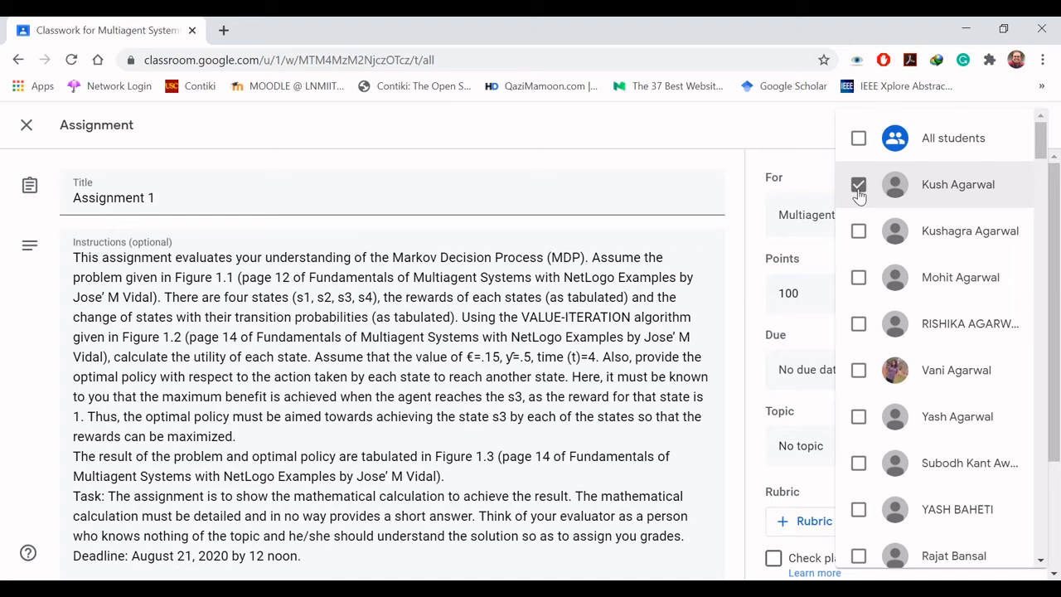
{"action": "left_click", "coordinate": [858, 141]}
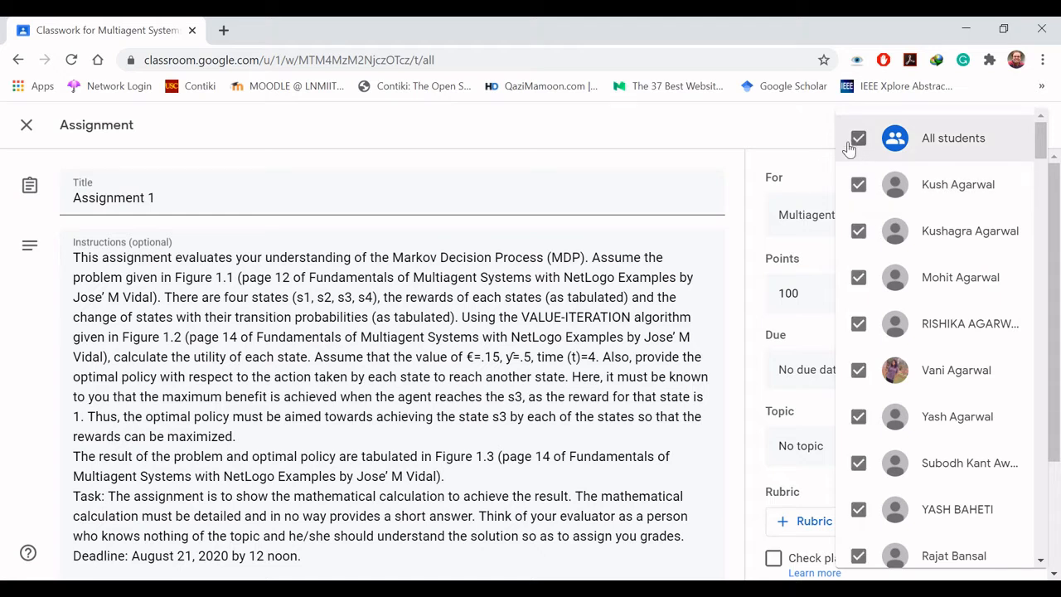
{"action": "left_click", "coordinate": [765, 141]}
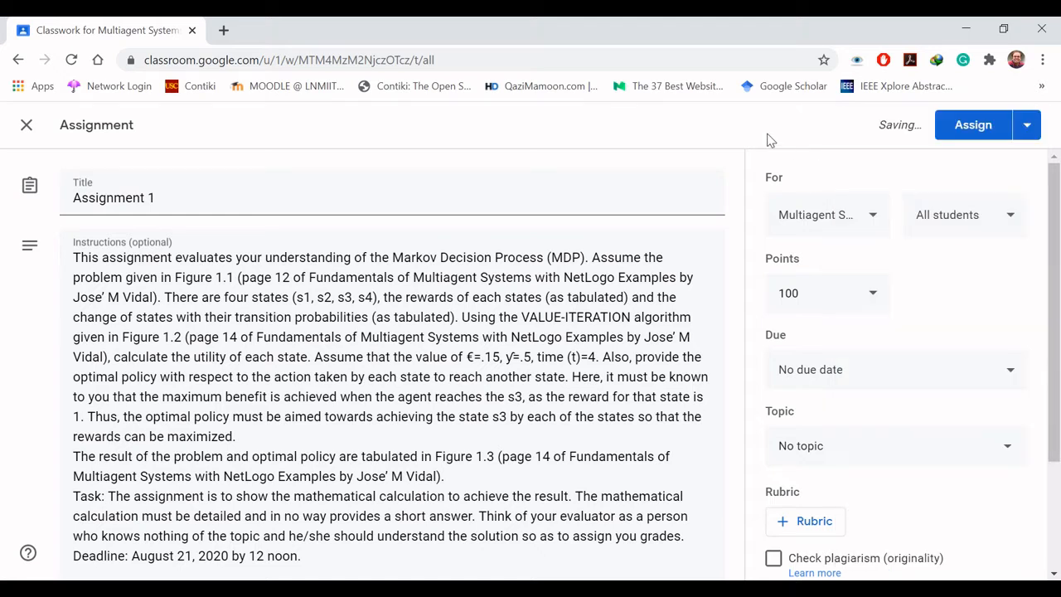
Set the assignment's points to 3
{"action": "left_click", "coordinate": [873, 296]}
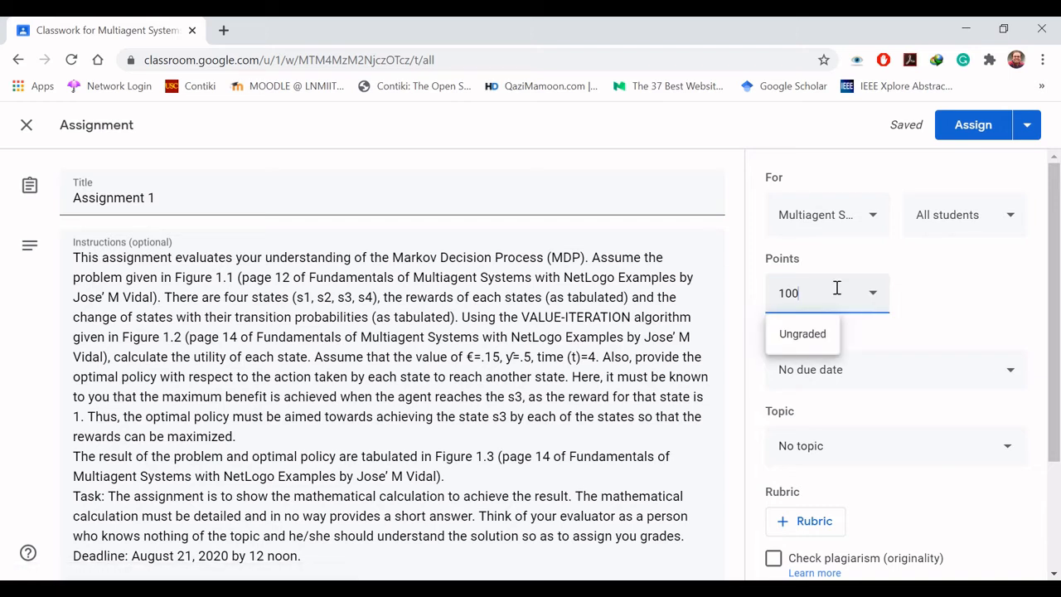
{"action": "left_click_drag", "start_coordinate": [817, 287], "coordinate": [748, 305]}
{"action": "type", "text": "3"}
{"action": "left_click", "coordinate": [931, 308]}
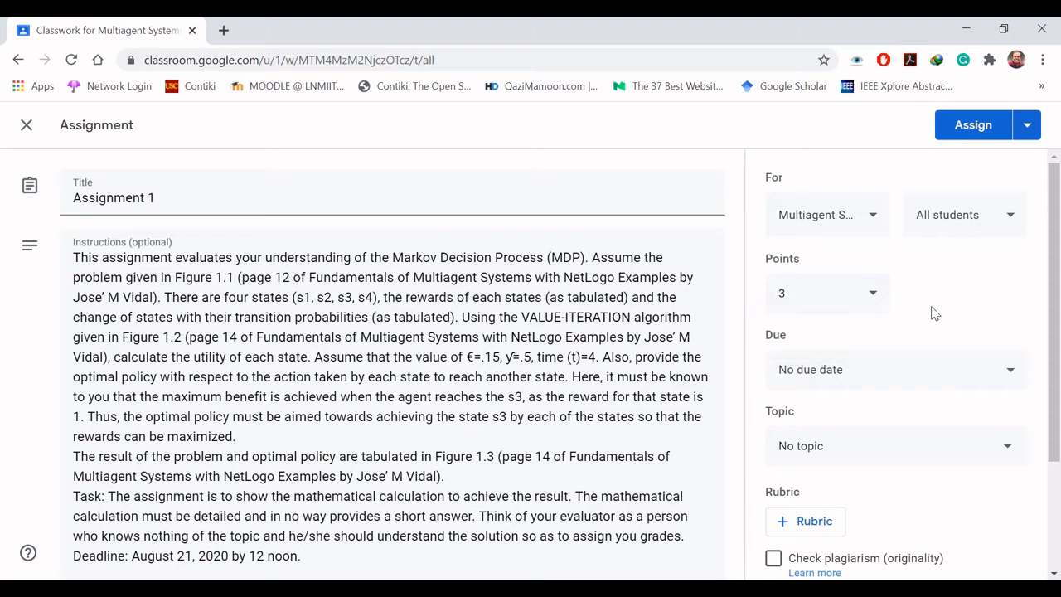
Set the assignment's due date to Aug 21, 2020
{"action": "left_click", "coordinate": [1011, 375]}
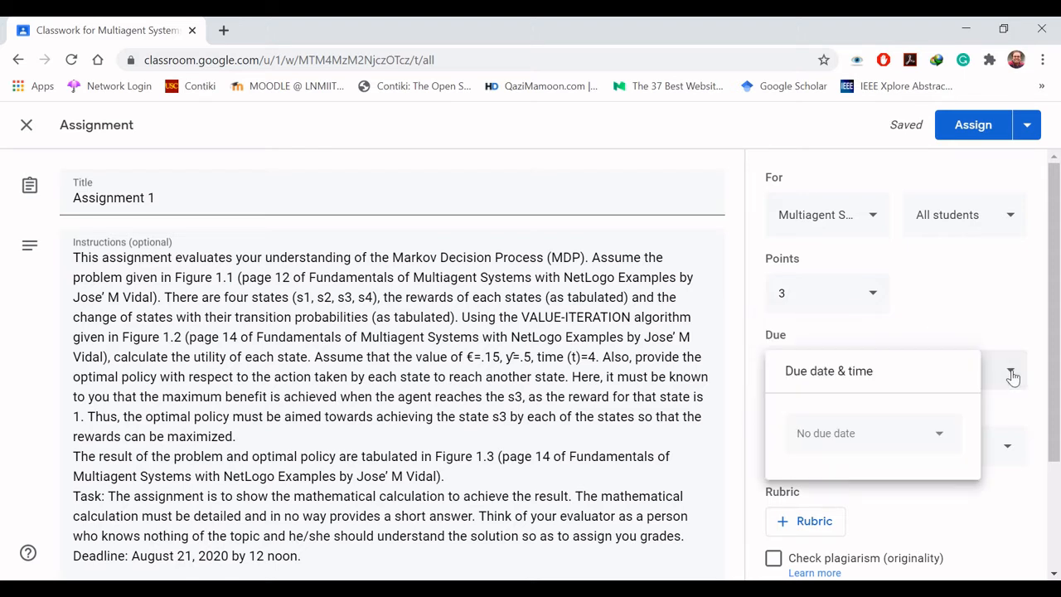
{"action": "left_click", "coordinate": [931, 440]}
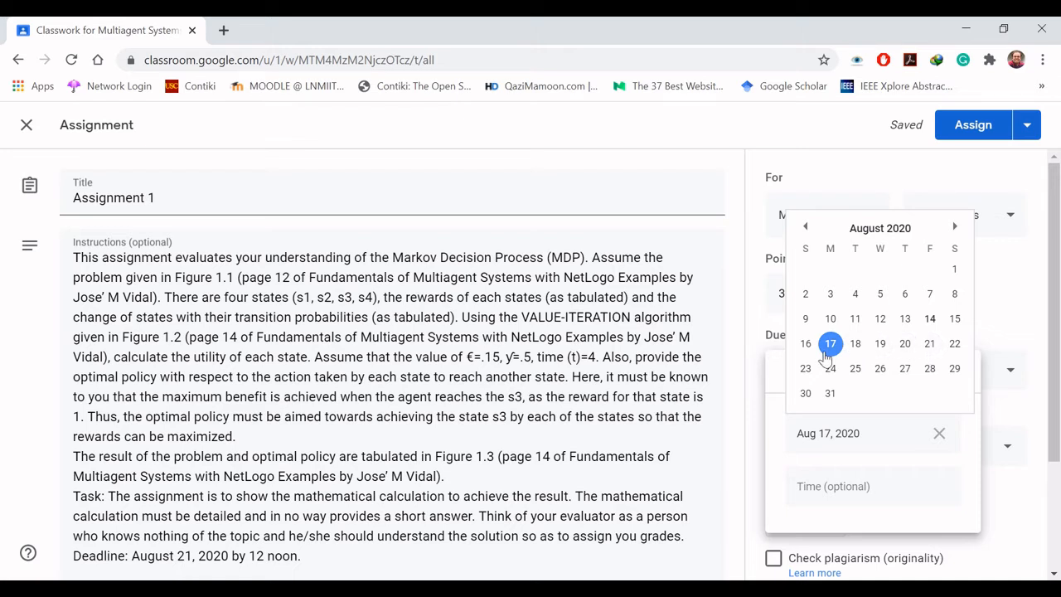
{"action": "left_click", "coordinate": [928, 345]}
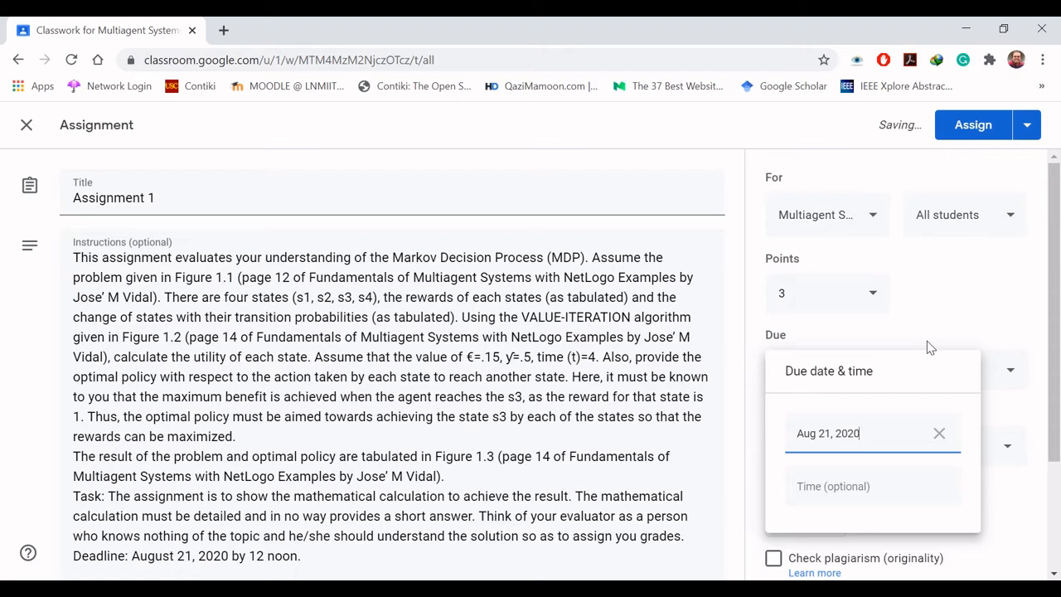
Add a due time of 12:00 PM to the assignment's due date
{"action": "left_click", "coordinate": [853, 486]}
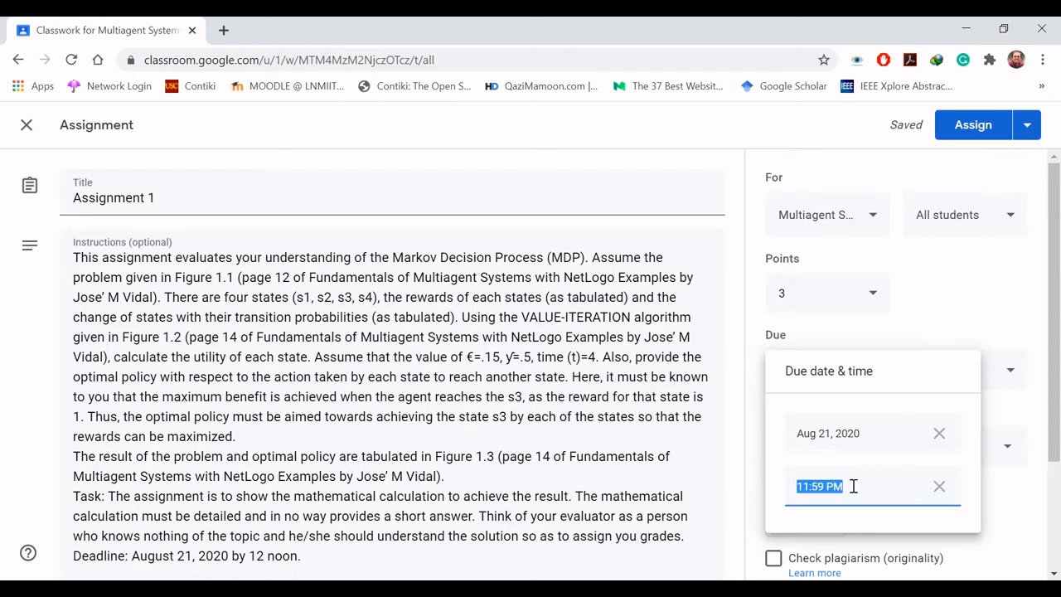
{"action": "left_click", "coordinate": [845, 487]}
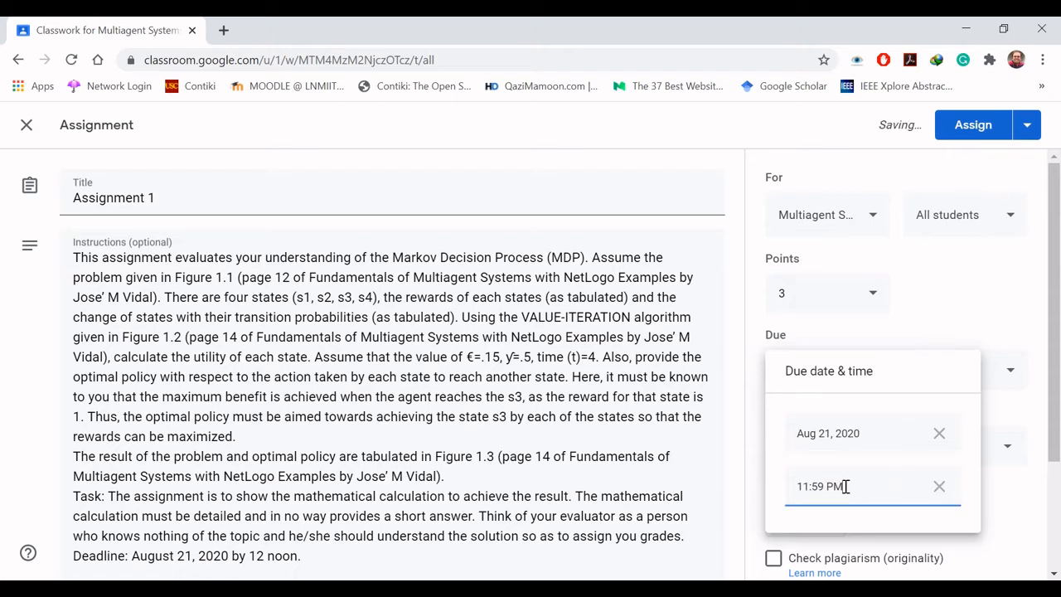
{"action": "key", "text": "Left"}
{"action": "key", "text": "Right"}
{"action": "key", "text": "Right"}
{"action": "key", "text": "Left"}
{"action": "key", "text": "Left"}
{"action": "key", "text": "Left"}
{"action": "key", "text": "Left"}
{"action": "key", "text": "BackSpace"}
{"action": "type", "text": "2"}
{"action": "key", "text": "Right"}
{"action": "key", "text": "Right"}
{"action": "key", "text": "BackSpace"}
{"action": "key", "text": "Delete"}
{"action": "type", "text": "00"}
{"action": "left_click", "coordinate": [1007, 526]}
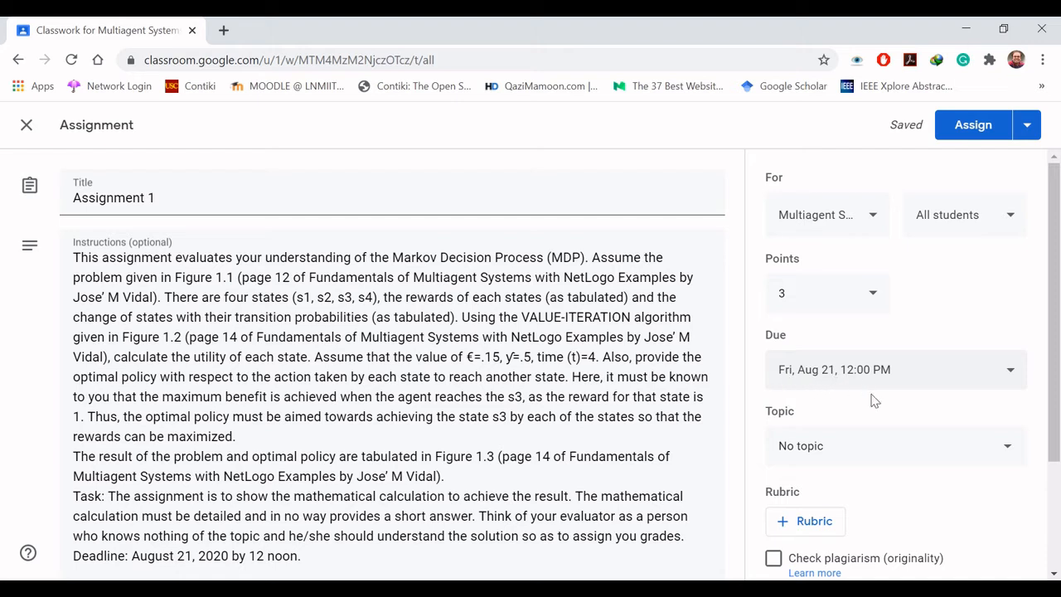
Create a new topic named "Markov Decision Process (MDP)" for the assignment
{"action": "left_click", "coordinate": [1009, 454]}
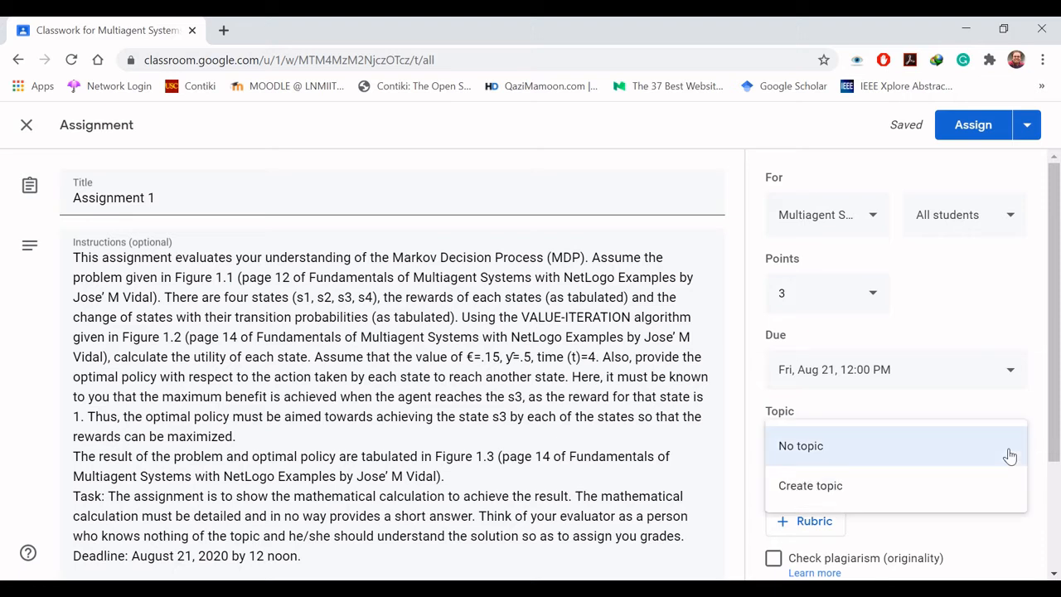
{"action": "left_click", "coordinate": [887, 486]}
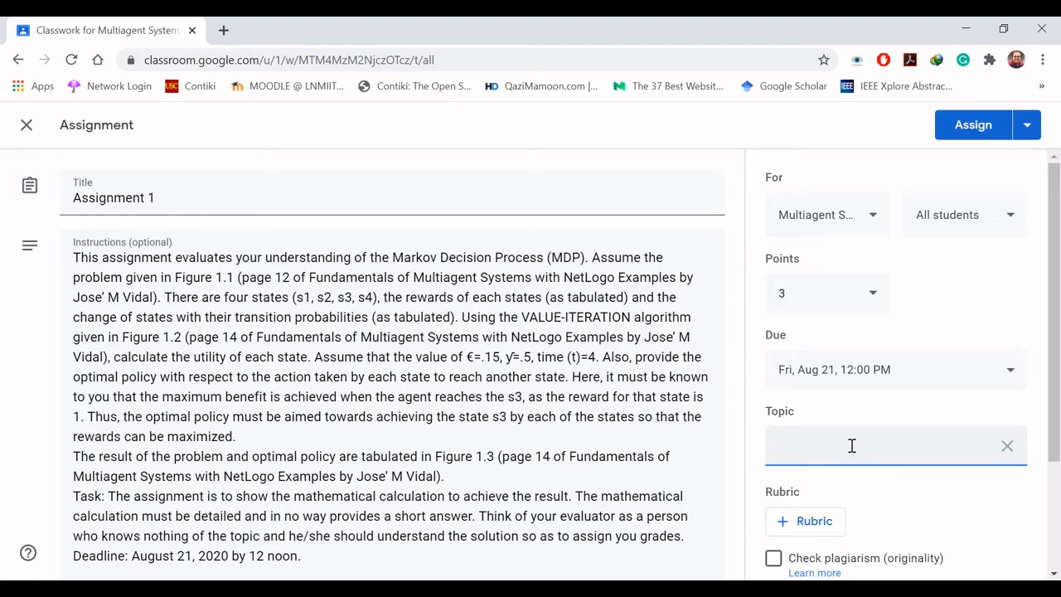
{"action": "type", "text": "Markov Decision Process ()"}
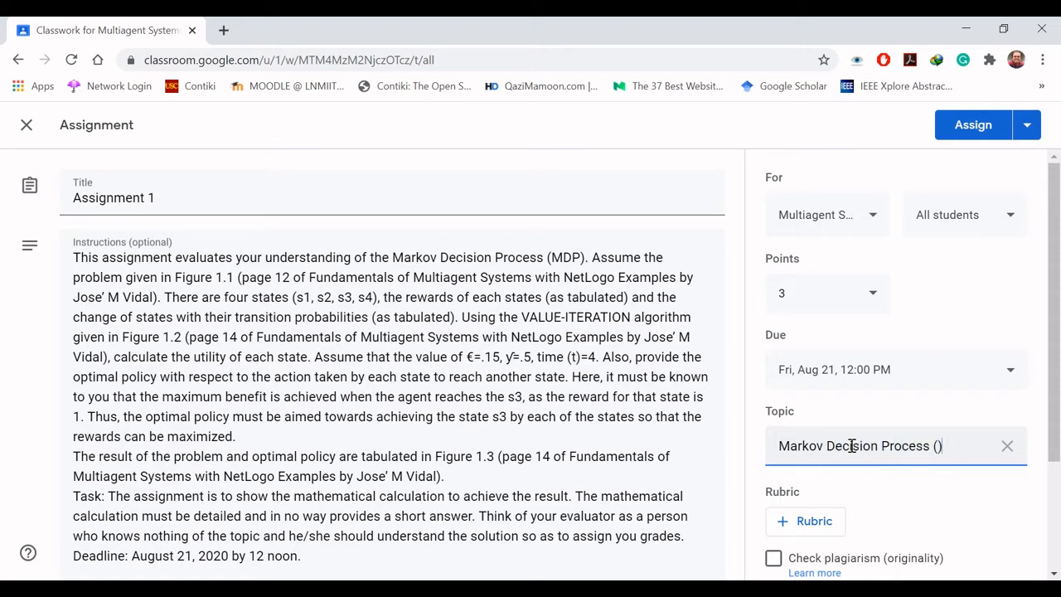
{"action": "type", "text": "MDP"}
Start creating a new rubric for the assignment and look through the fields of its first criterion
{"action": "scroll", "coordinate": [1053, 355], "scroll_direction": "down", "scroll_amount": 2}
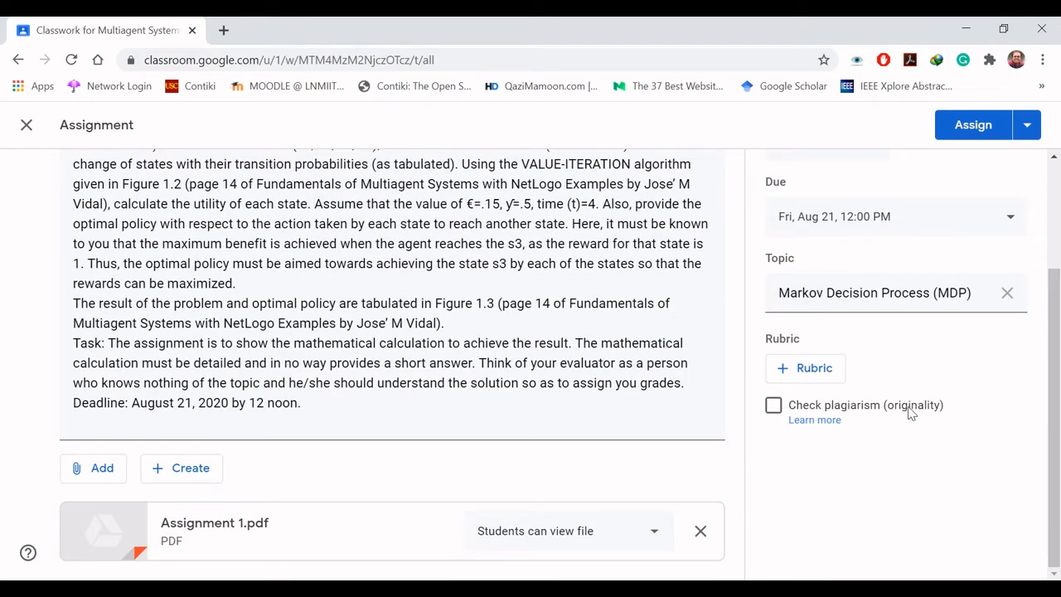
{"action": "left_click", "coordinate": [786, 374]}
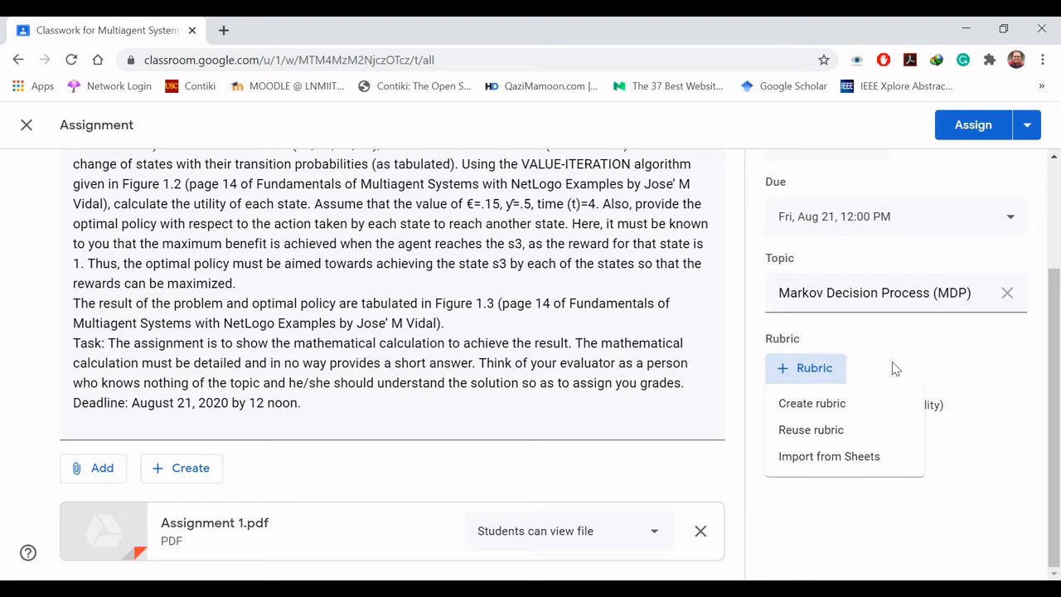
{"action": "left_click", "coordinate": [801, 413]}
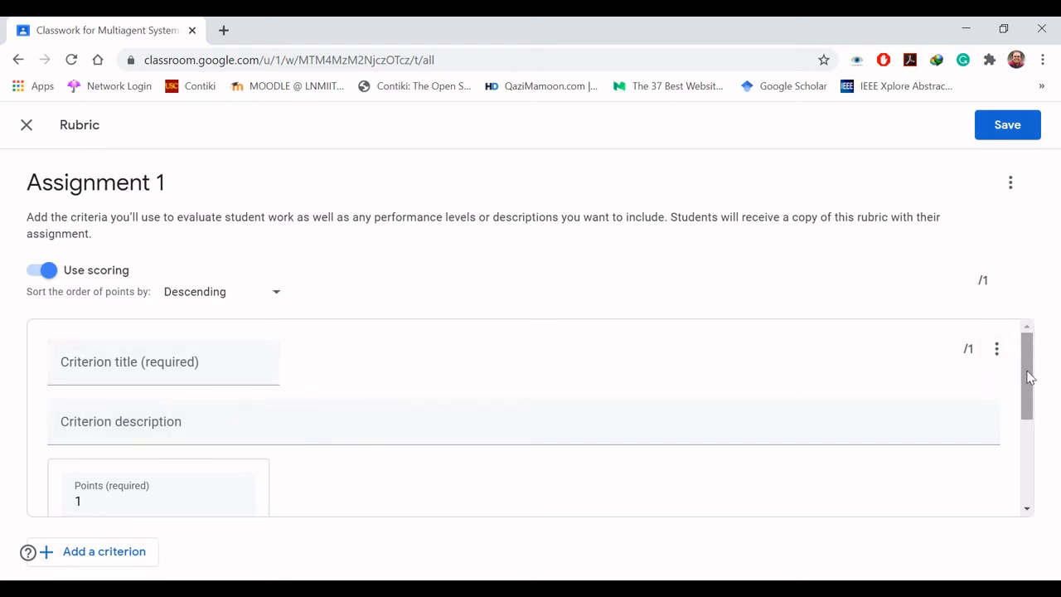
{"action": "left_click_drag", "start_coordinate": [1027, 377], "coordinate": [1023, 348]}
{"action": "left_click_drag", "start_coordinate": [1027, 391], "coordinate": [1029, 508]}
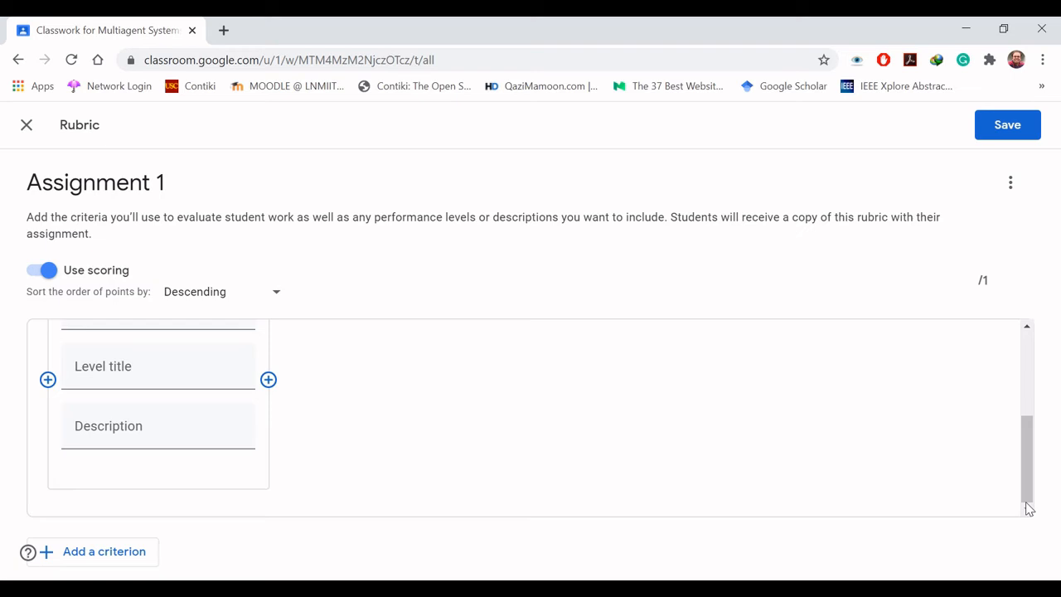
{"action": "left_click_drag", "start_coordinate": [1030, 490], "coordinate": [1032, 384]}
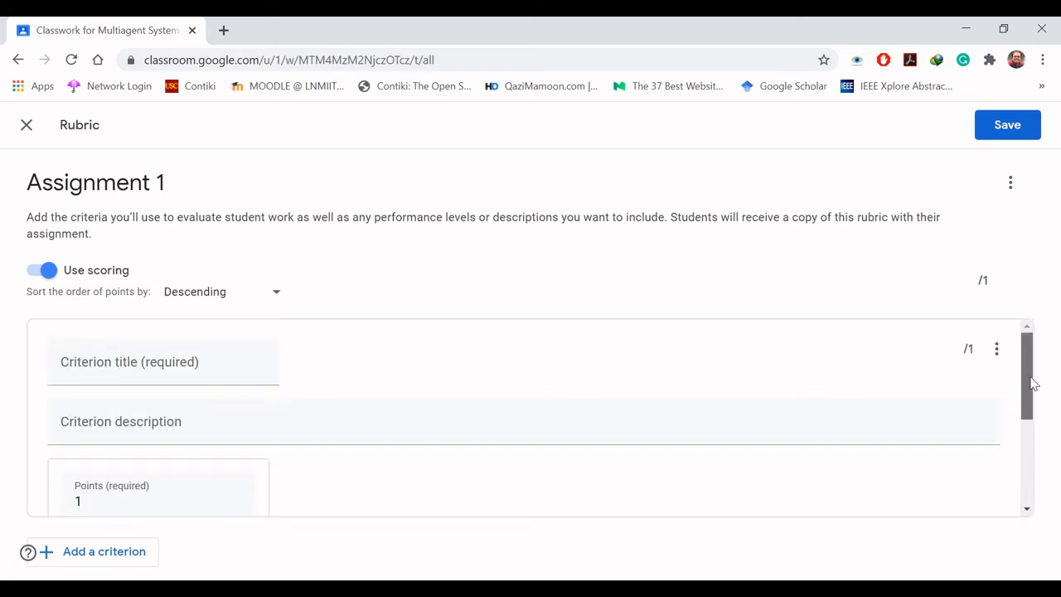
Title the rubric's first criterion "Detailed mathematical calculation"
{"action": "left_click", "coordinate": [141, 361]}
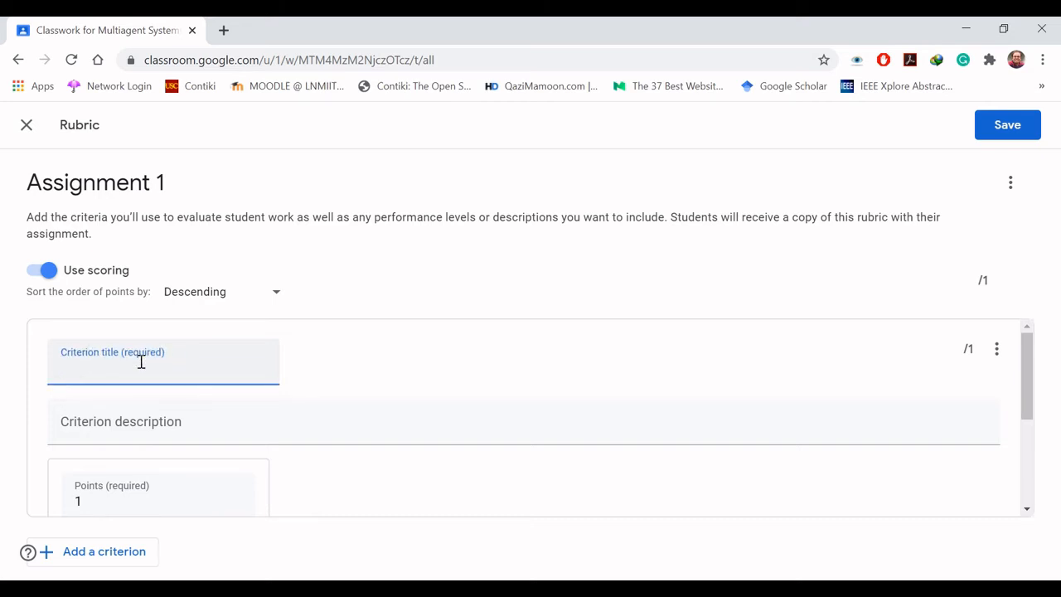
{"action": "type", "text": "Detailed mathematical "}
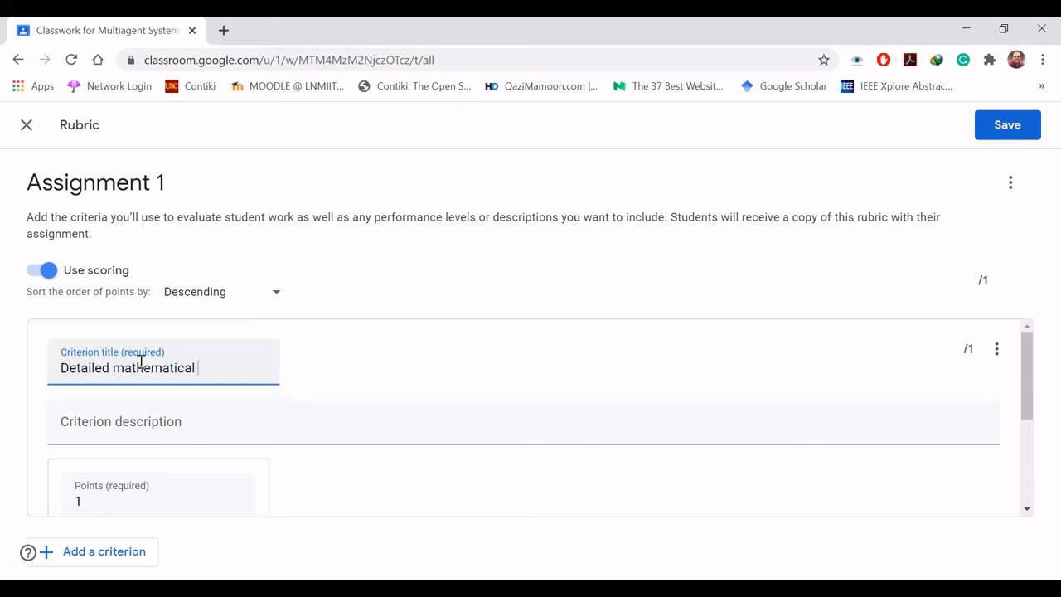
{"action": "type", "text": "calculation"}
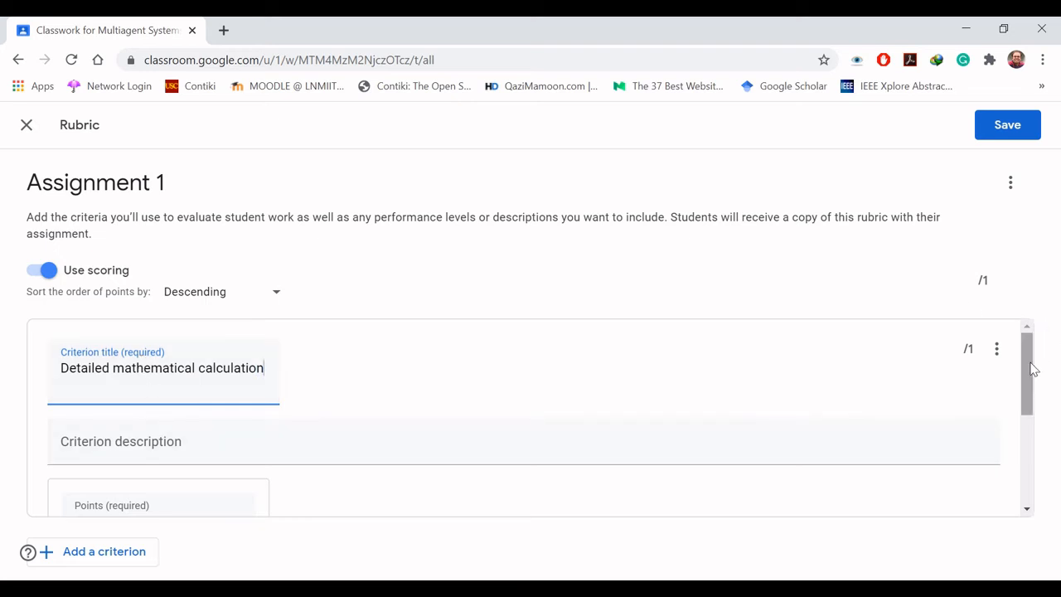
Add a second criterion to the rubric and give its level 1 point
{"action": "left_click_drag", "start_coordinate": [1030, 383], "coordinate": [1030, 441]}
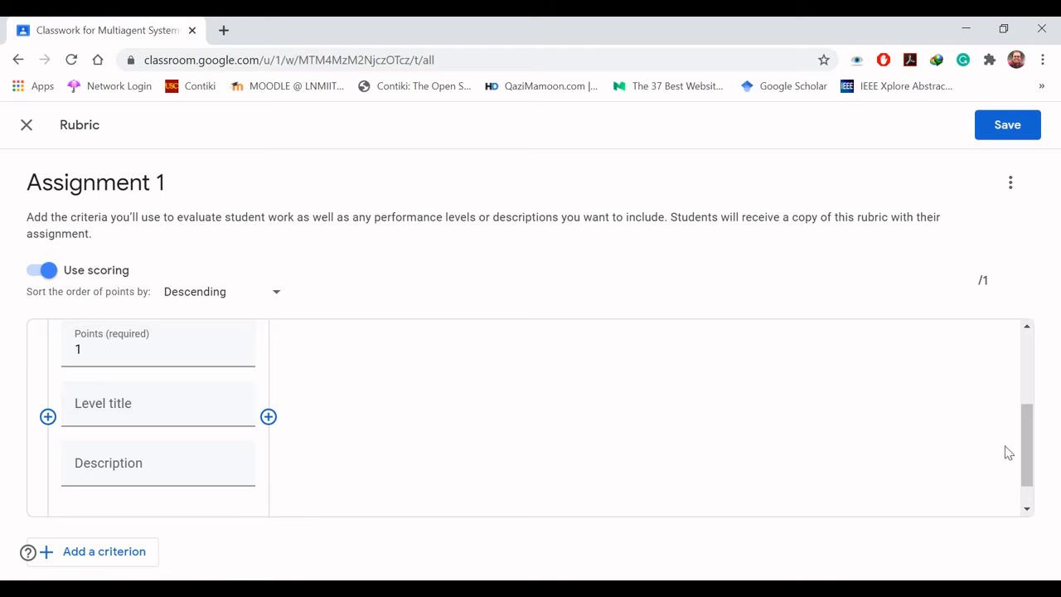
{"action": "left_click_drag", "start_coordinate": [1028, 461], "coordinate": [1027, 476]}
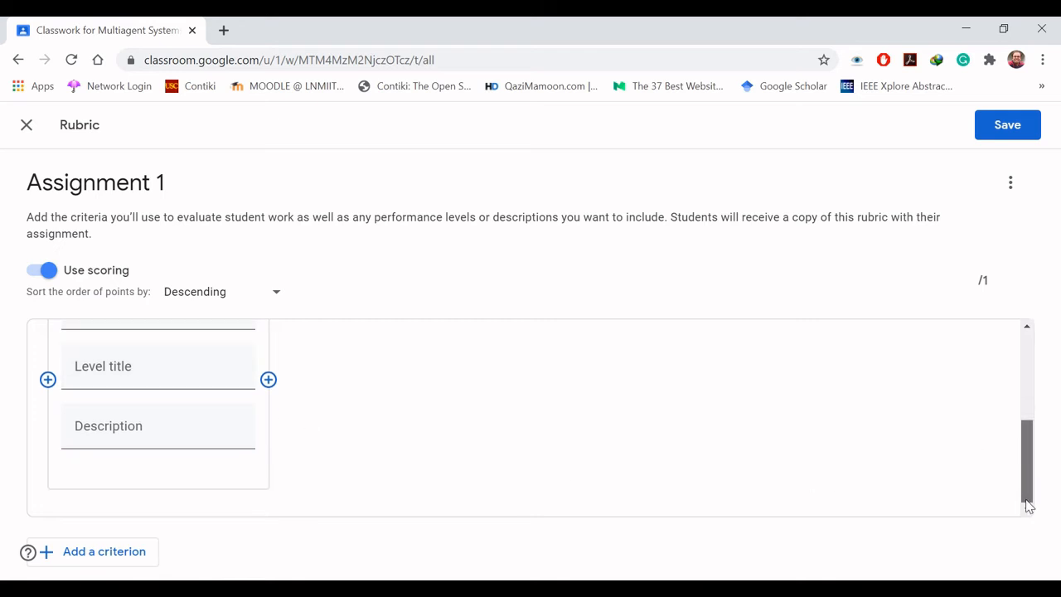
{"action": "left_click", "coordinate": [79, 561]}
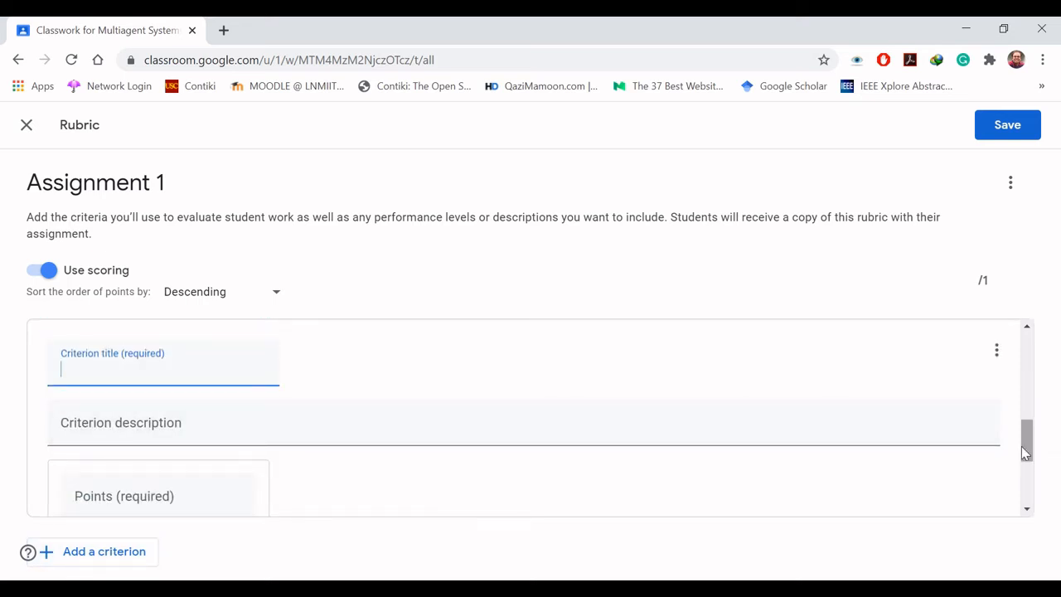
{"action": "mouse_move", "coordinate": [1025, 453]}
{"action": "left_mouse_down"}
{"action": "mouse_move", "coordinate": [1025, 421]}
{"action": "mouse_move", "coordinate": [1025, 469]}
{"action": "left_mouse_up"}
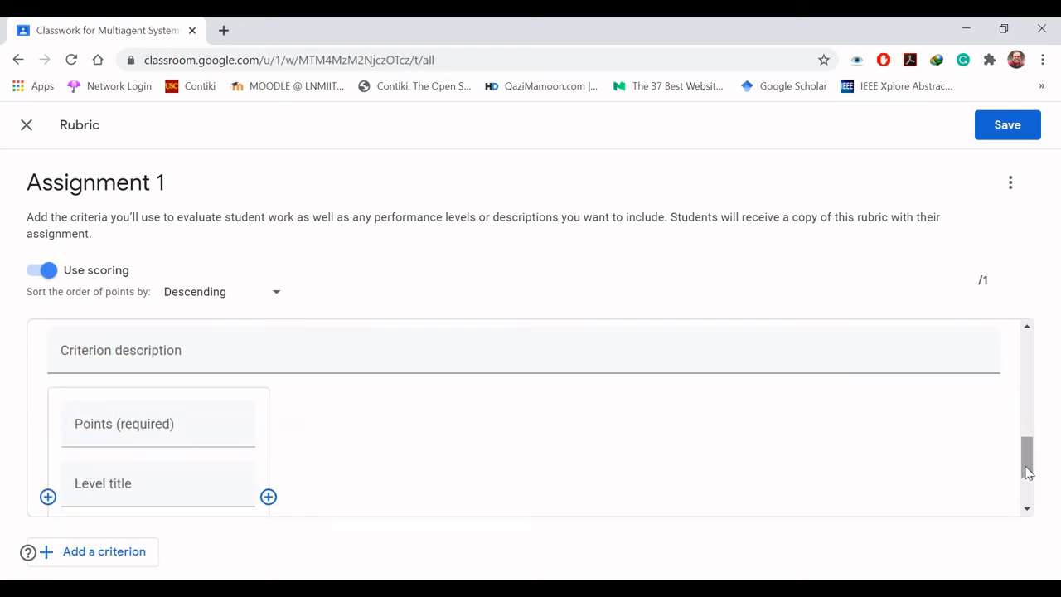
{"action": "left_click", "coordinate": [165, 433]}
{"action": "type", "text": "1"}
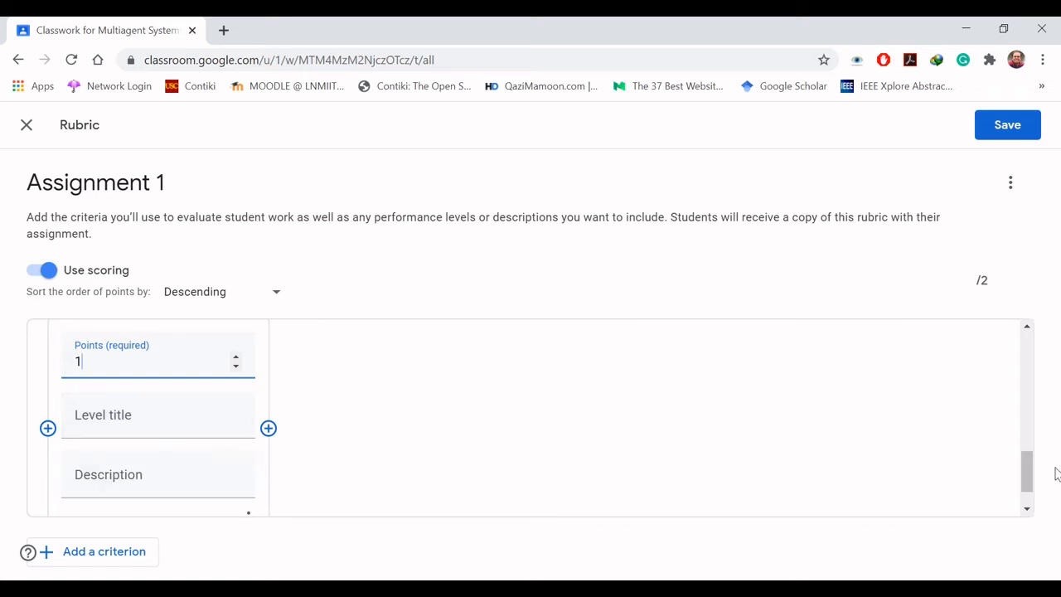
Title the second criterion "Show the final table of calculations"
{"action": "left_click_drag", "start_coordinate": [1025, 472], "coordinate": [1028, 445]}
{"action": "left_click", "coordinate": [137, 368]}
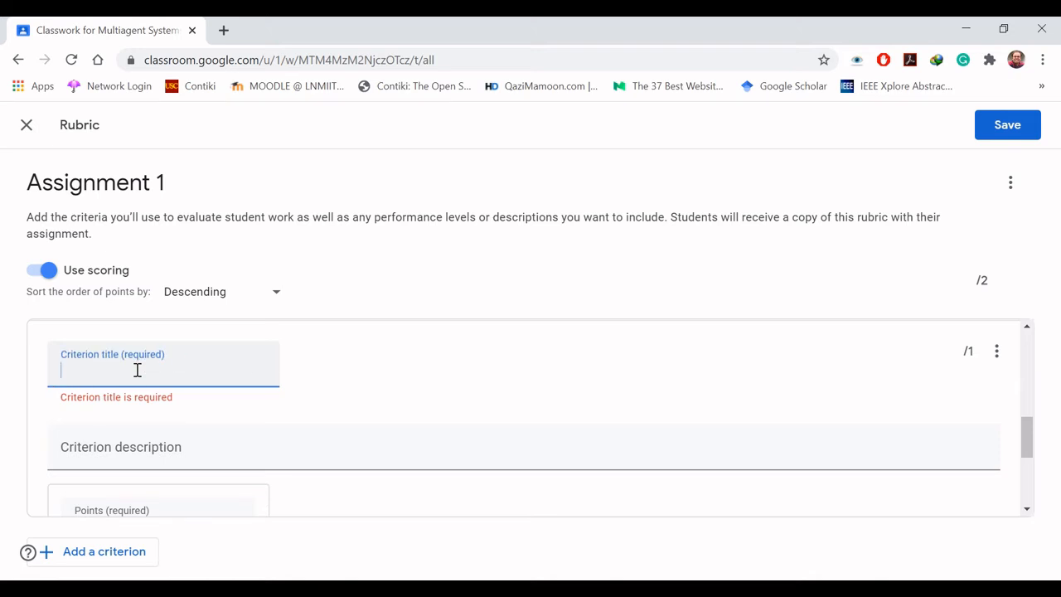
{"action": "type", "text": "Show the final table of "}
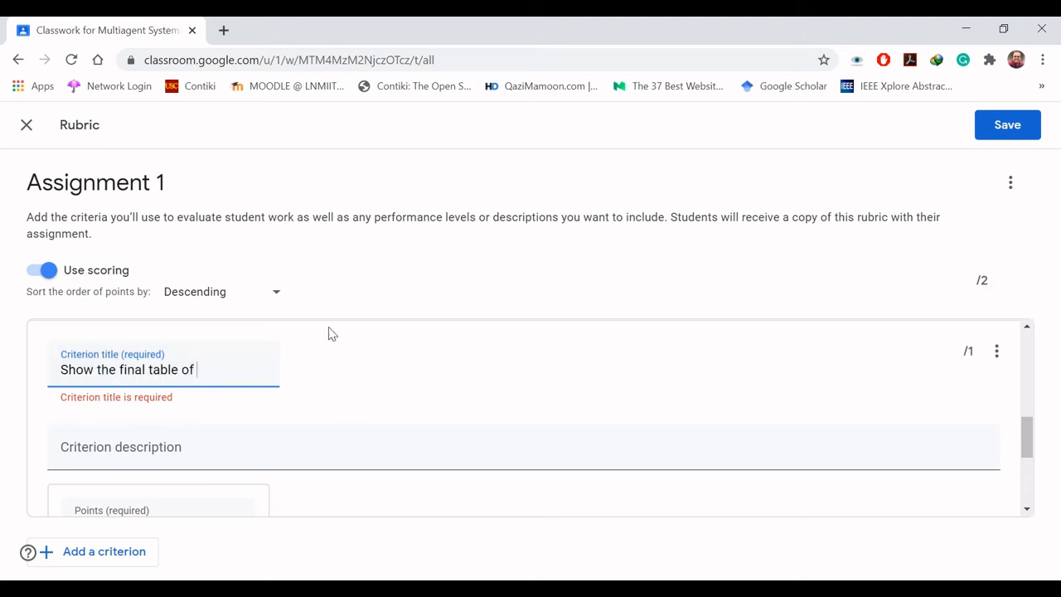
{"action": "type", "text": "calculations"}
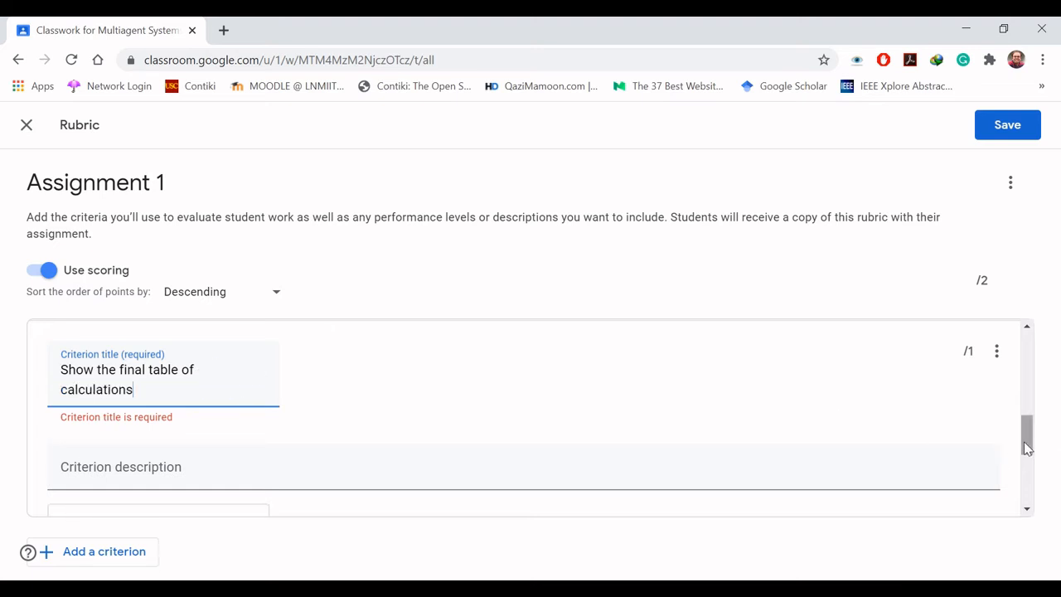
Add a third criterion to the rubric titled "The optimal policy must be calculated and tabulated"
{"action": "left_click_drag", "start_coordinate": [1028, 452], "coordinate": [1025, 502]}
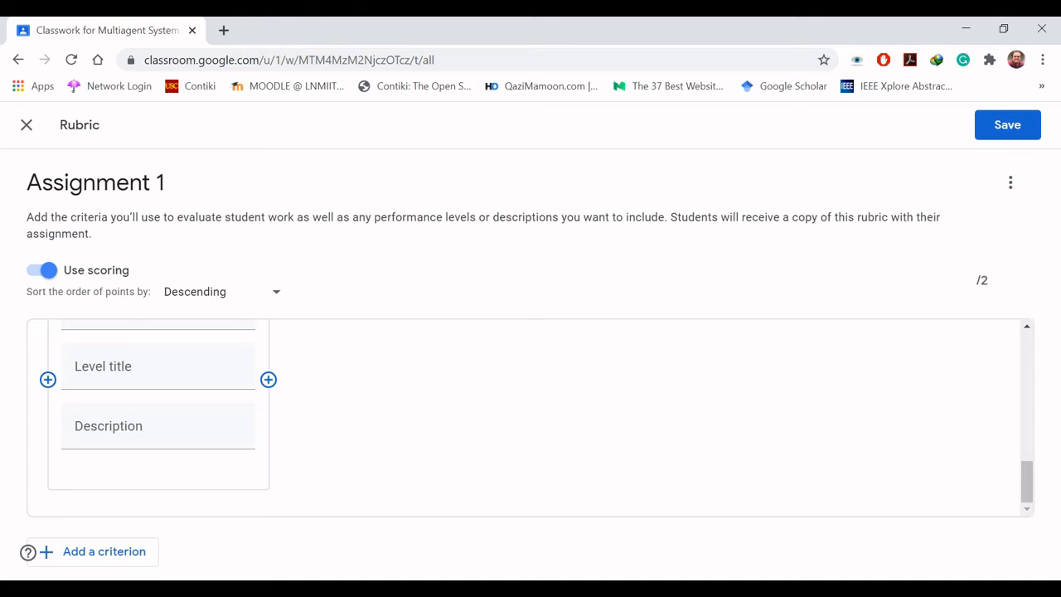
{"action": "left_click", "coordinate": [137, 564]}
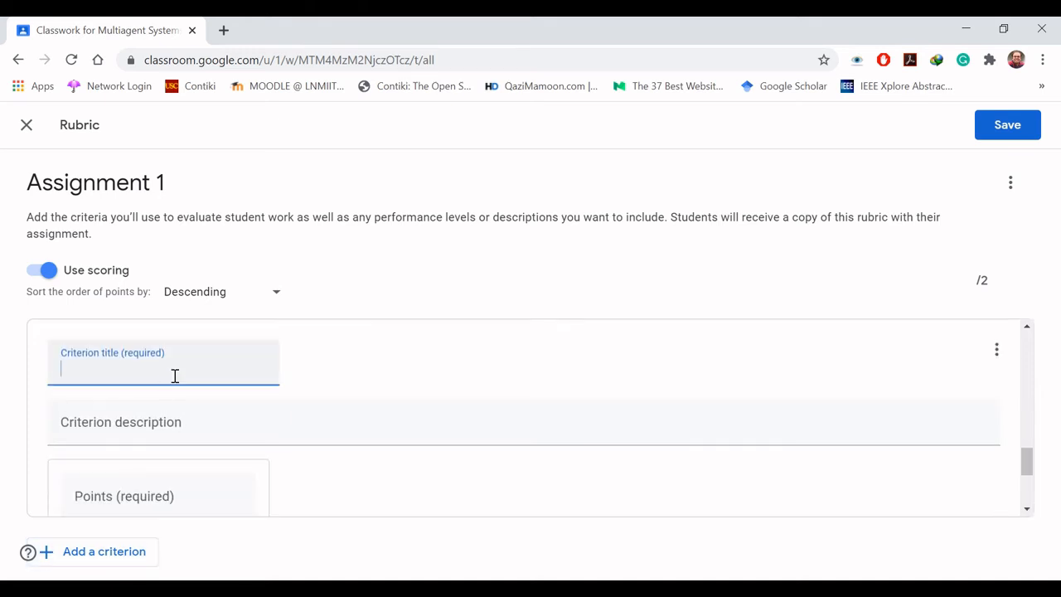
{"action": "left_click", "coordinate": [1032, 466]}
{"action": "mouse_move", "coordinate": [1032, 466]}
{"action": "left_mouse_down"}
{"action": "mouse_move", "coordinate": [1033, 433]}
{"action": "mouse_move", "coordinate": [1033, 466]}
{"action": "left_mouse_up"}
{"action": "left_click", "coordinate": [150, 377]}
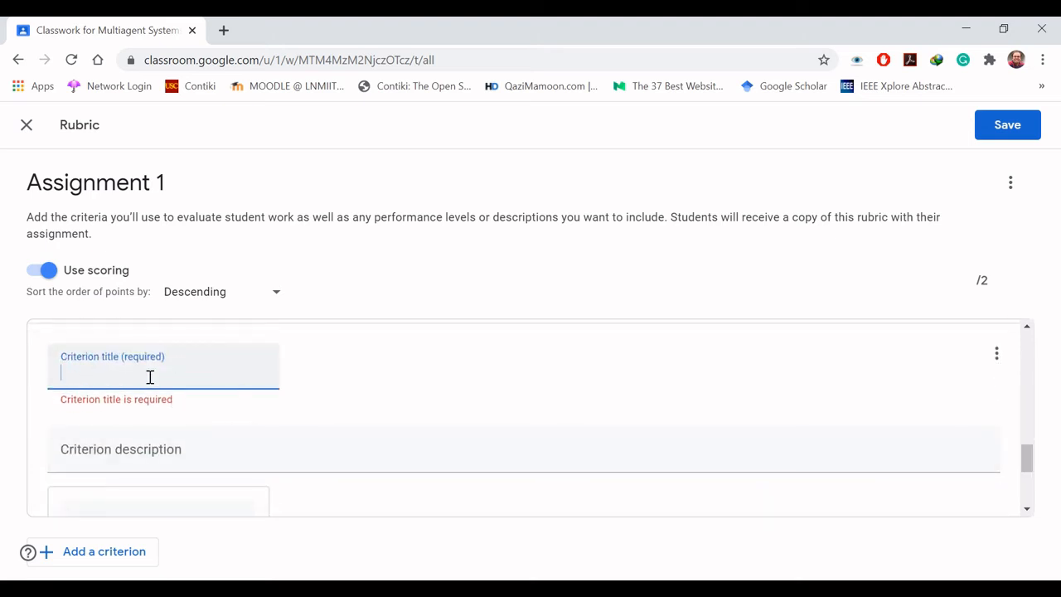
{"action": "type", "text": "The optimal policy must be "}
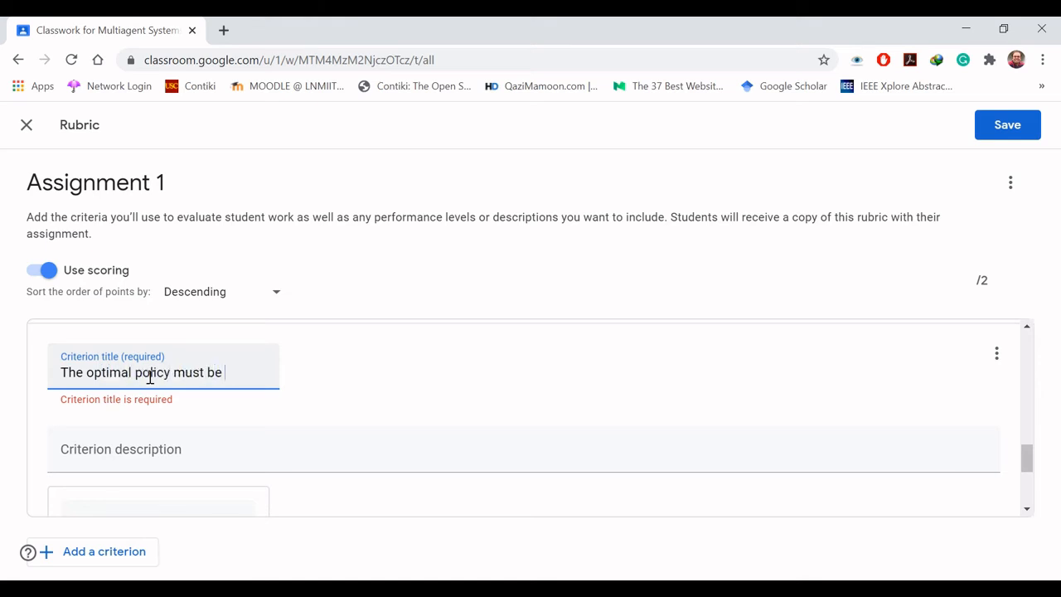
{"action": "type", "text": "tabulated and"}
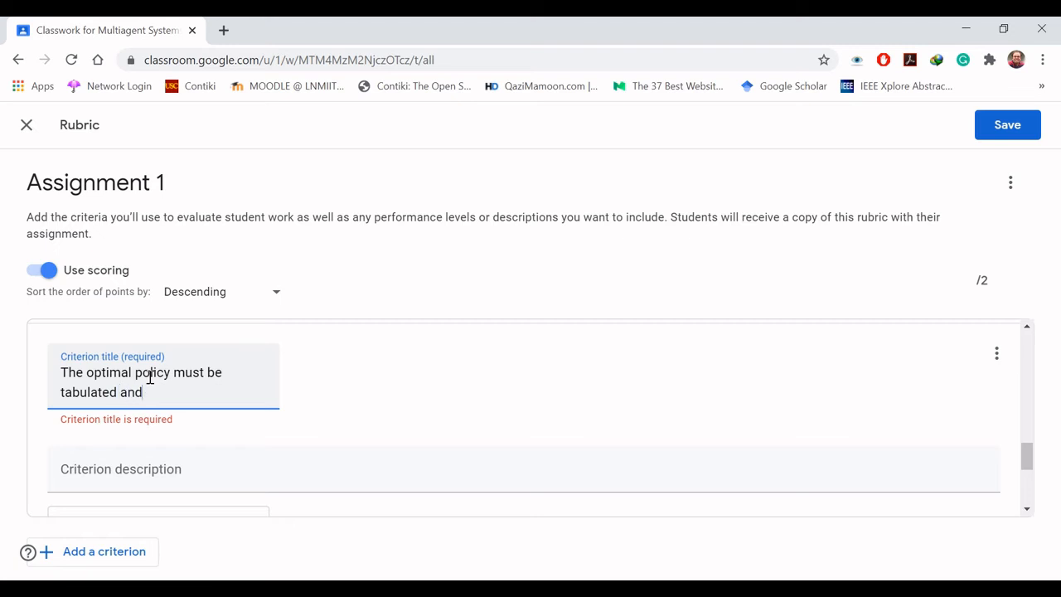
{"action": "key", "text": "BackSpace"}
{"action": "key", "text": "BackSpace"}
{"action": "key", "text": "BackSpace"}
{"action": "key", "text": "BackSpace"}
{"action": "key", "text": "BackSpace"}
{"action": "key", "text": "BackSpace"}
{"action": "key", "text": "BackSpace"}
{"action": "key", "text": "BackSpace"}
{"action": "key", "text": "BackSpace"}
{"action": "key", "text": "BackSpace"}
{"action": "key", "text": "BackSpace"}
{"action": "key", "text": "BackSpace"}
{"action": "key", "text": "BackSpace"}
{"action": "key", "text": "BackSpace"}
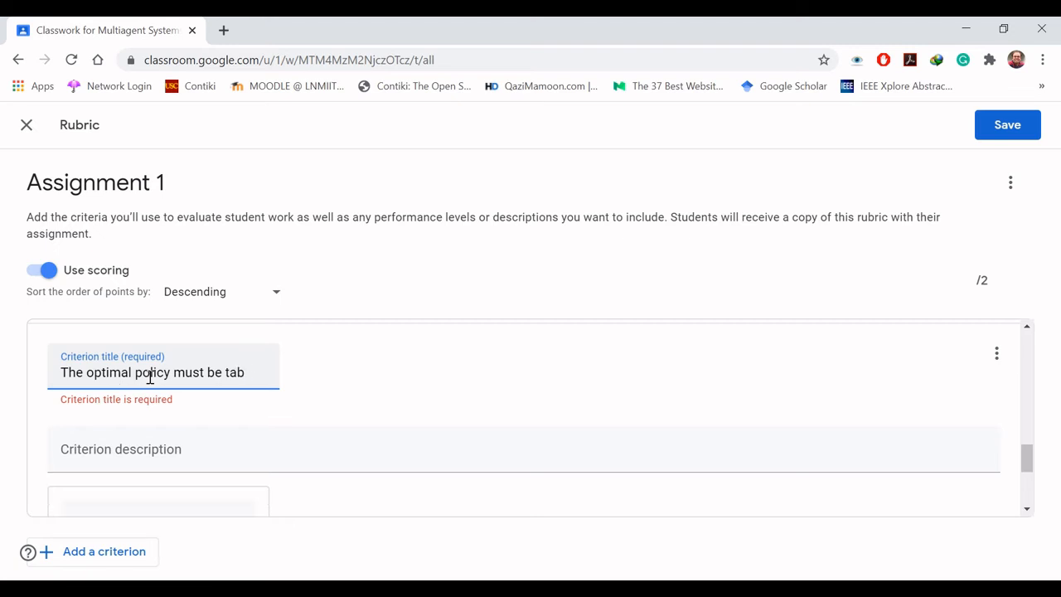
{"action": "type", "text": "calculate"}
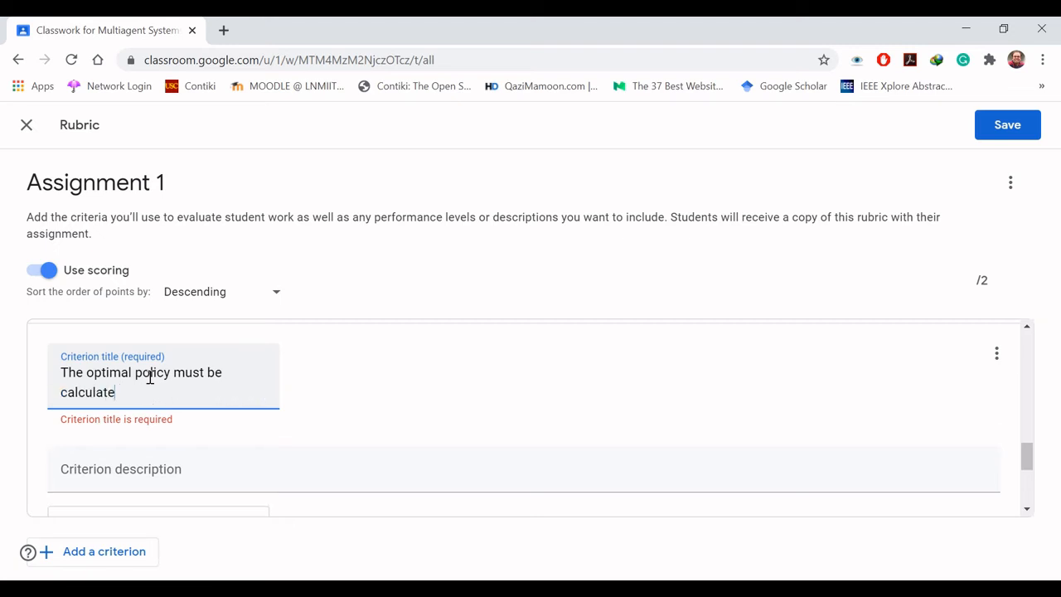
{"action": "type", "text": "d and tabulated"}
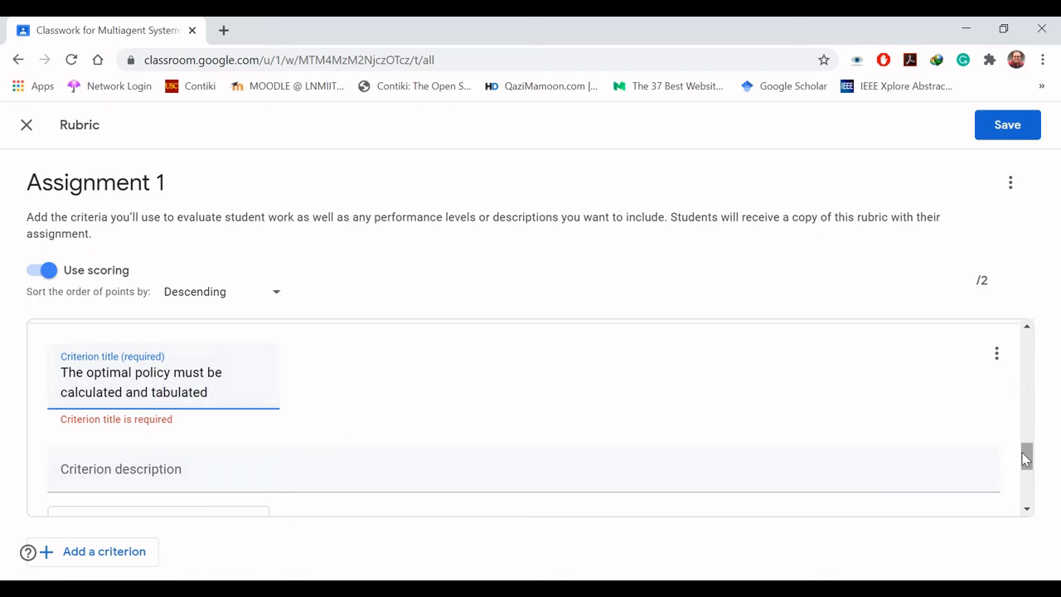
Give the third criterion's level 1 point and save the rubric
{"action": "left_click_drag", "start_coordinate": [1026, 454], "coordinate": [1026, 475]}
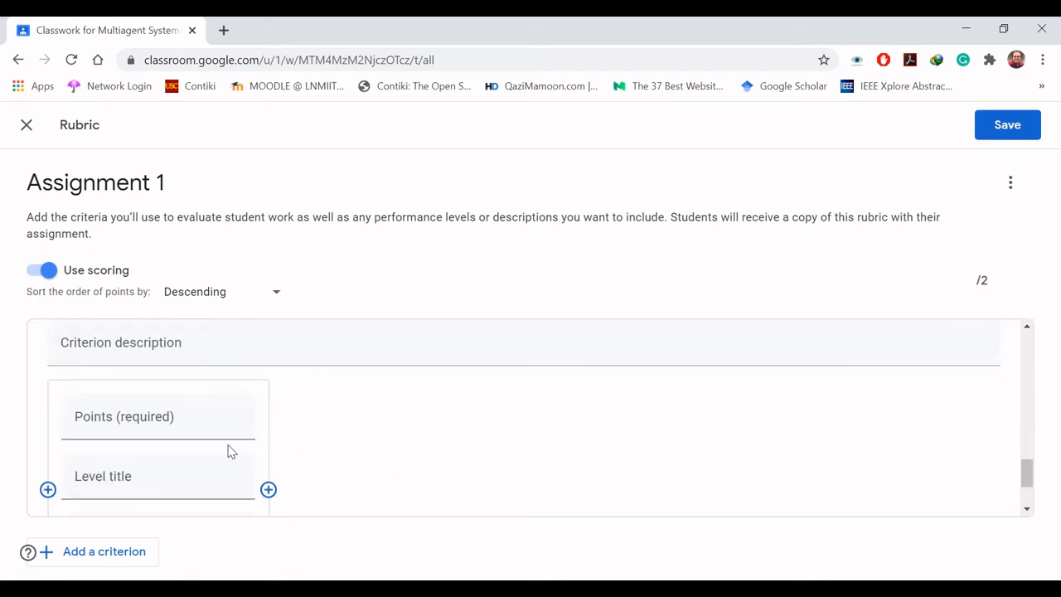
{"action": "left_click", "coordinate": [127, 415]}
{"action": "type", "text": "1"}
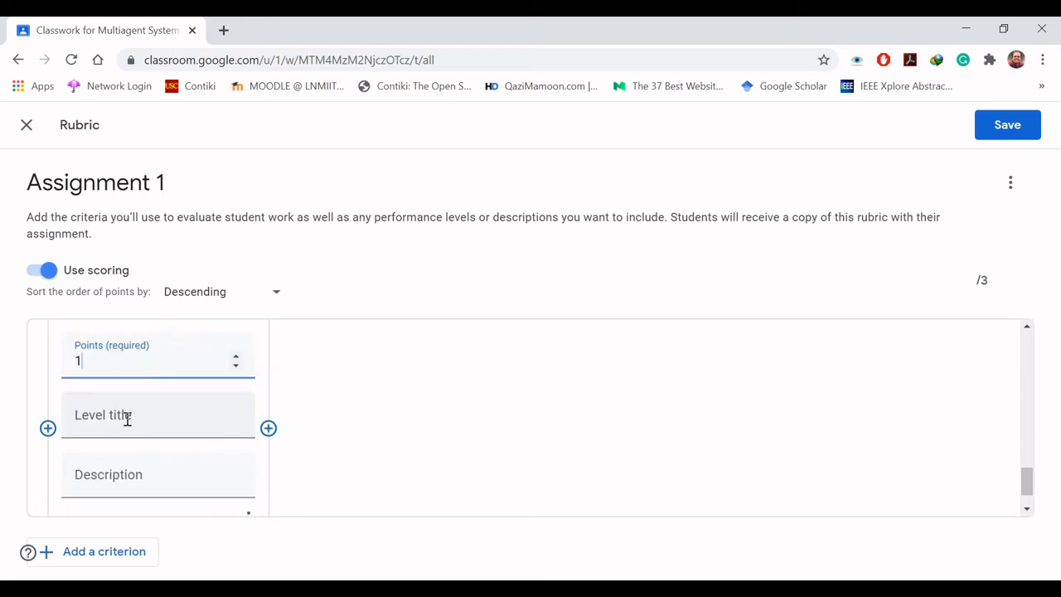
{"action": "left_click", "coordinate": [1004, 125]}
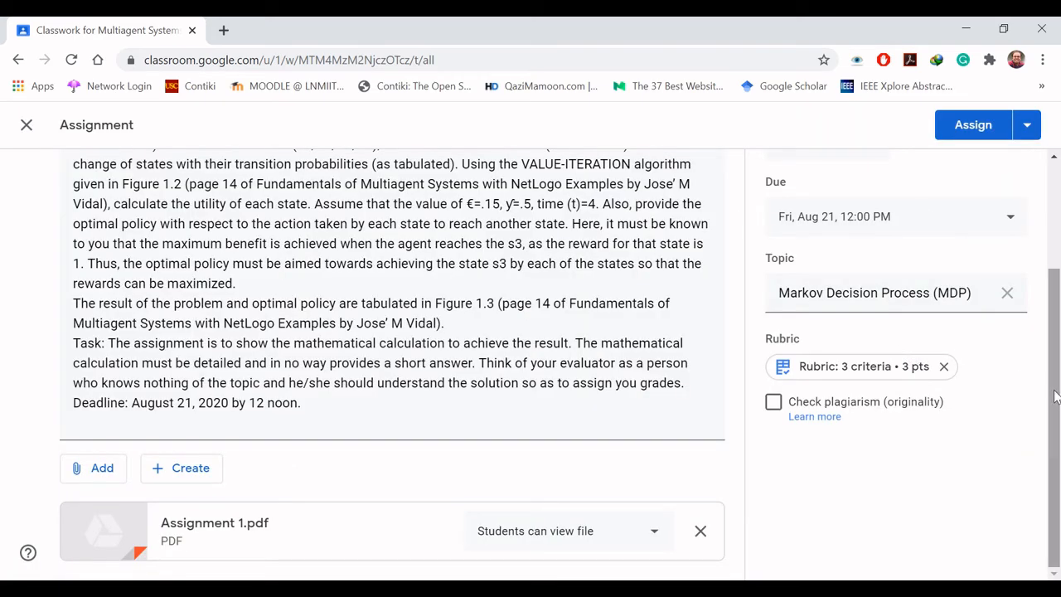
Leave the plagiarism check disabled and assign Assignment 1 to the class immediately
{"action": "left_click", "coordinate": [772, 404]}
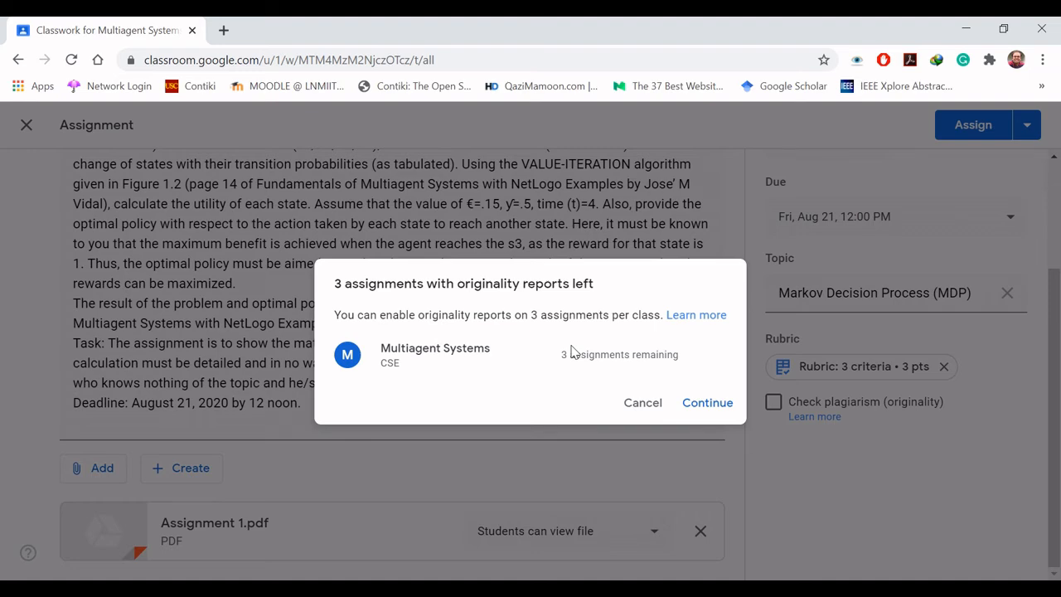
{"action": "left_click", "coordinate": [638, 403]}
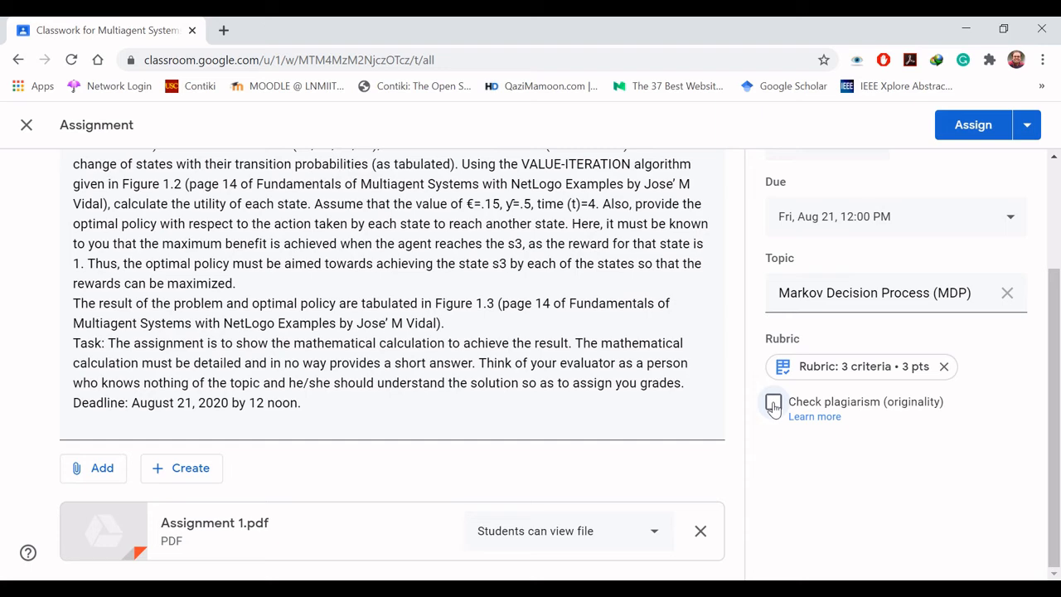
{"action": "left_click_drag", "start_coordinate": [1059, 494], "coordinate": [1058, 352]}
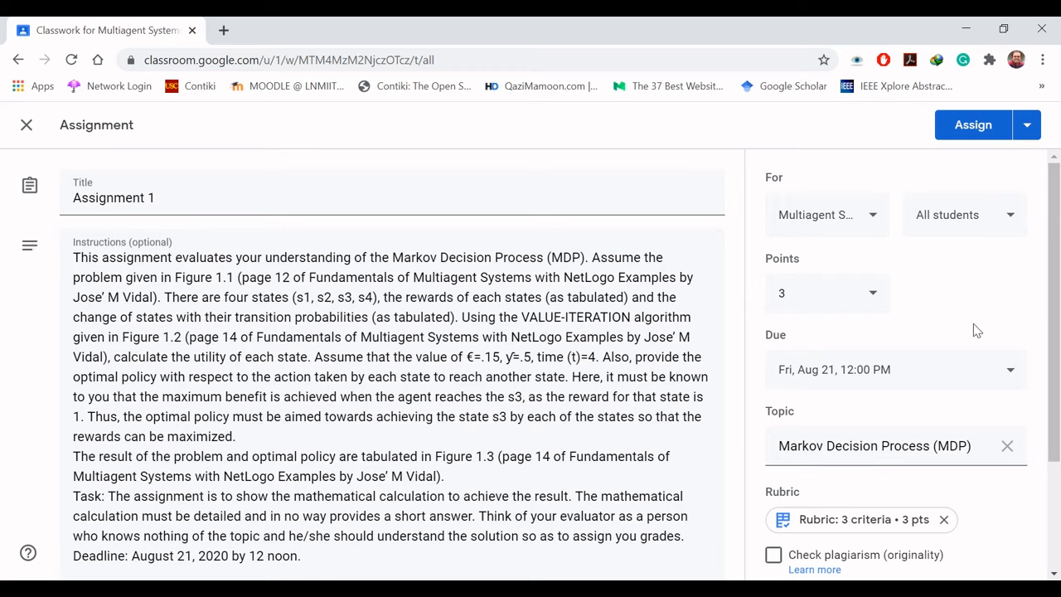
{"action": "left_click_drag", "start_coordinate": [1057, 325], "coordinate": [1058, 222]}
{"action": "left_click", "coordinate": [1026, 132]}
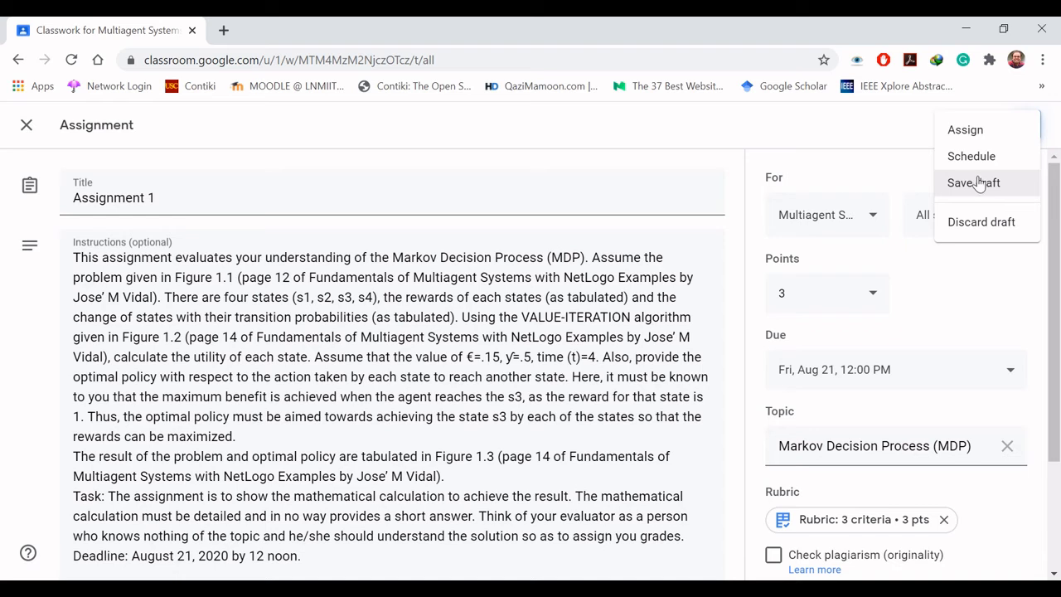
{"action": "left_click", "coordinate": [979, 131]}
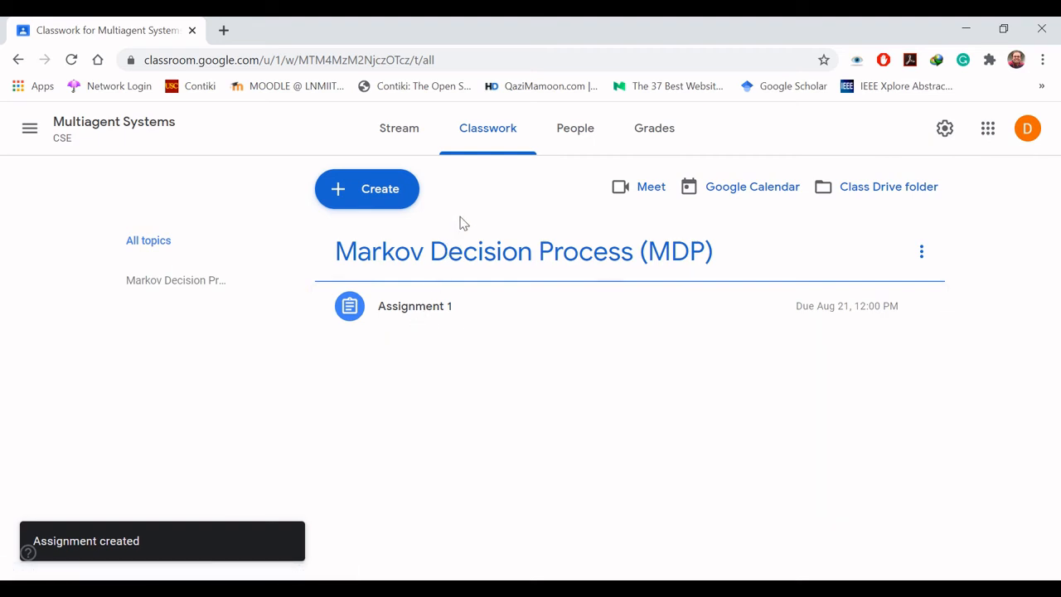
Expand Assignment 1 in the classwork list and review its instructions, rubric and attached PDF
{"action": "left_click", "coordinate": [407, 315]}
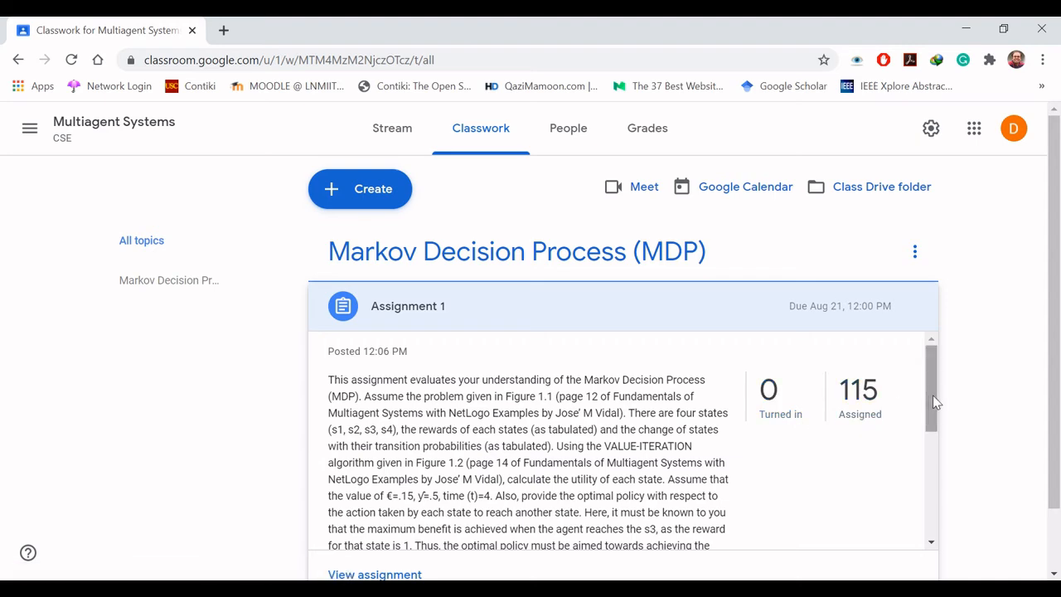
{"action": "left_click_drag", "start_coordinate": [932, 396], "coordinate": [932, 514]}
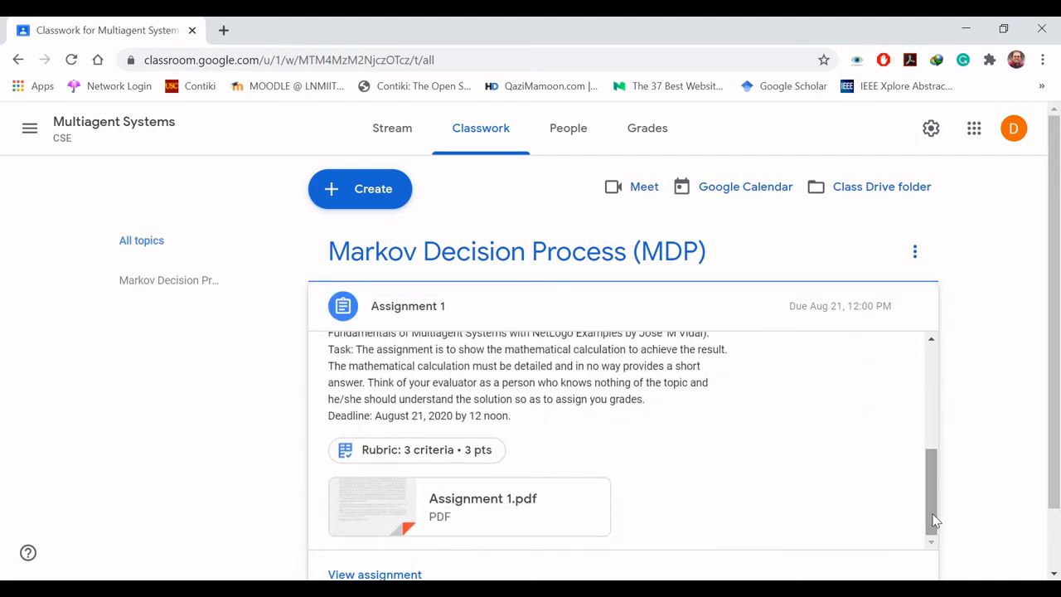
{"action": "scroll", "coordinate": [909, 518], "scroll_direction": "down", "scroll_amount": 1}
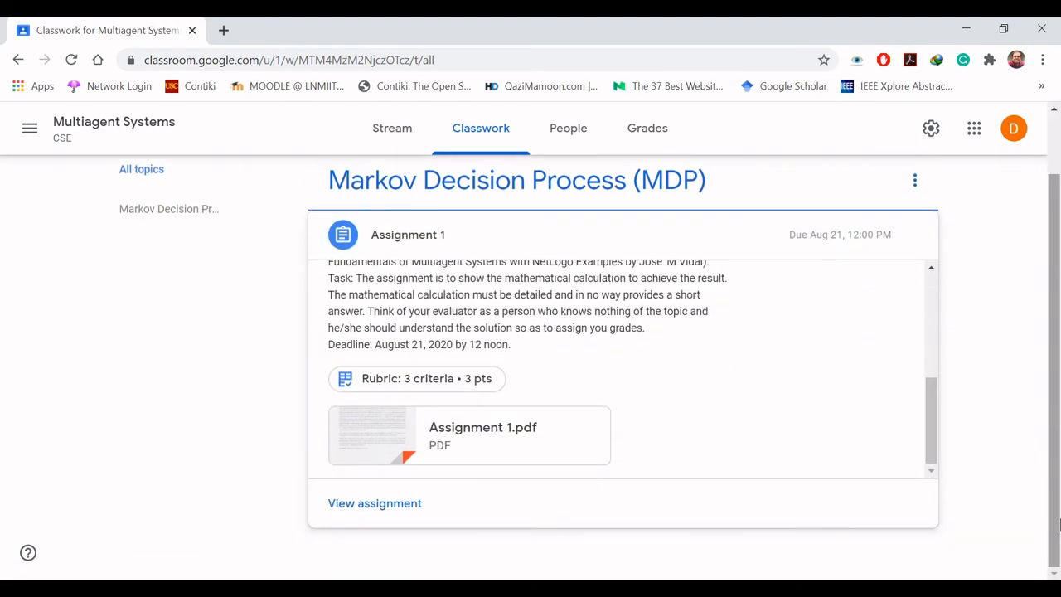
Open the full Assignment 1 and examine its student work overview and instructions
{"action": "left_click", "coordinate": [374, 506]}
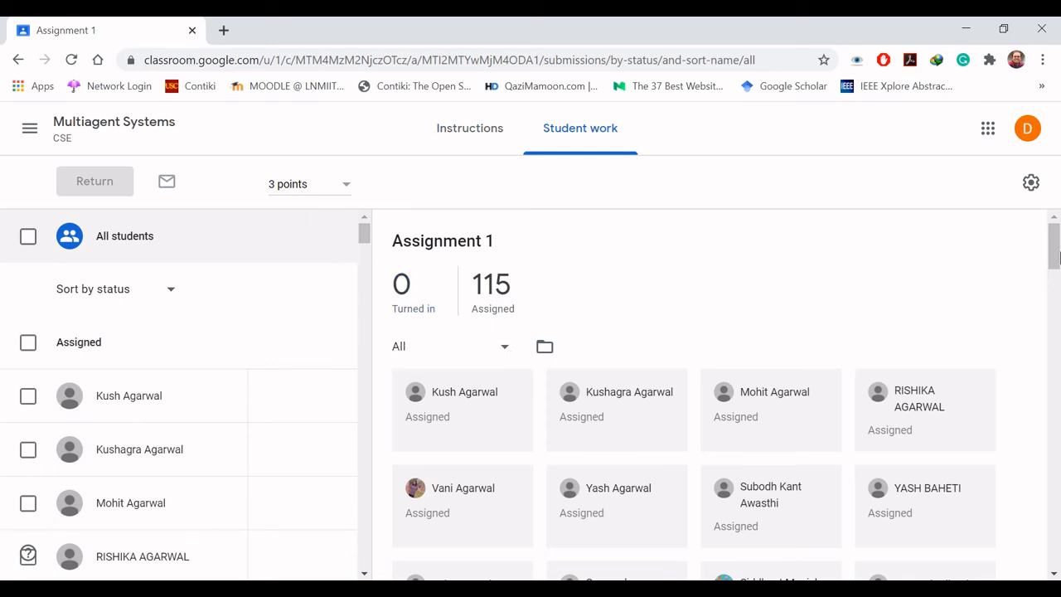
{"action": "scroll", "coordinate": [1054, 259], "scroll_direction": "down", "scroll_amount": 5}
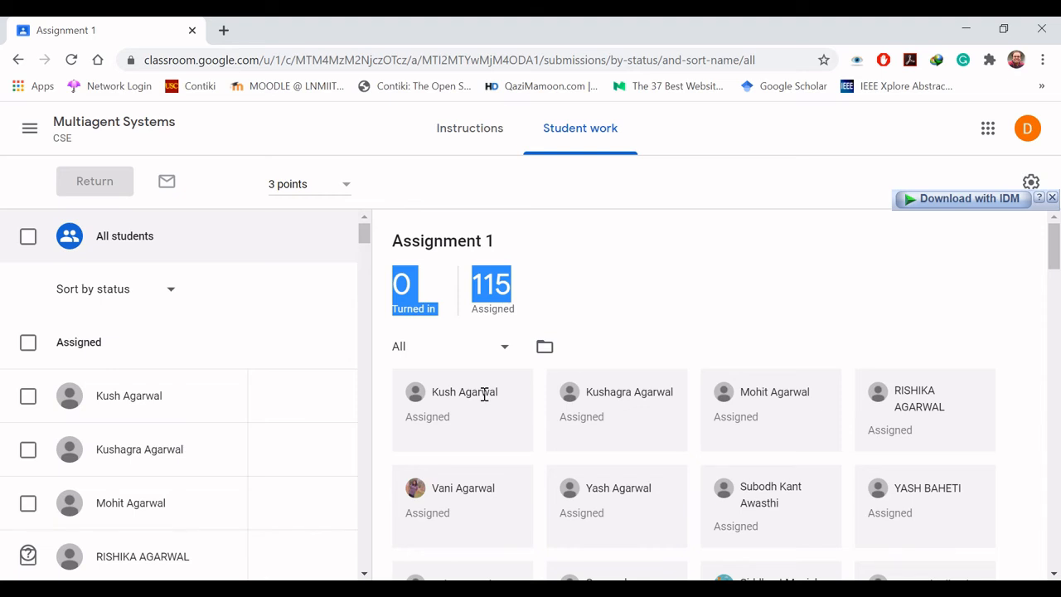
{"action": "left_click", "coordinate": [698, 282]}
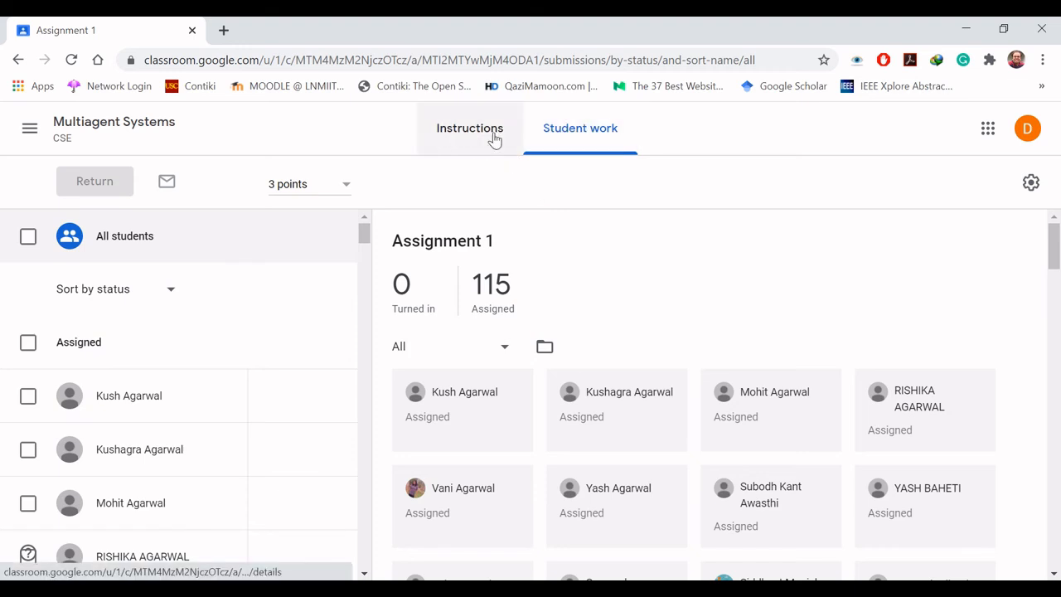
{"action": "left_click", "coordinate": [455, 132]}
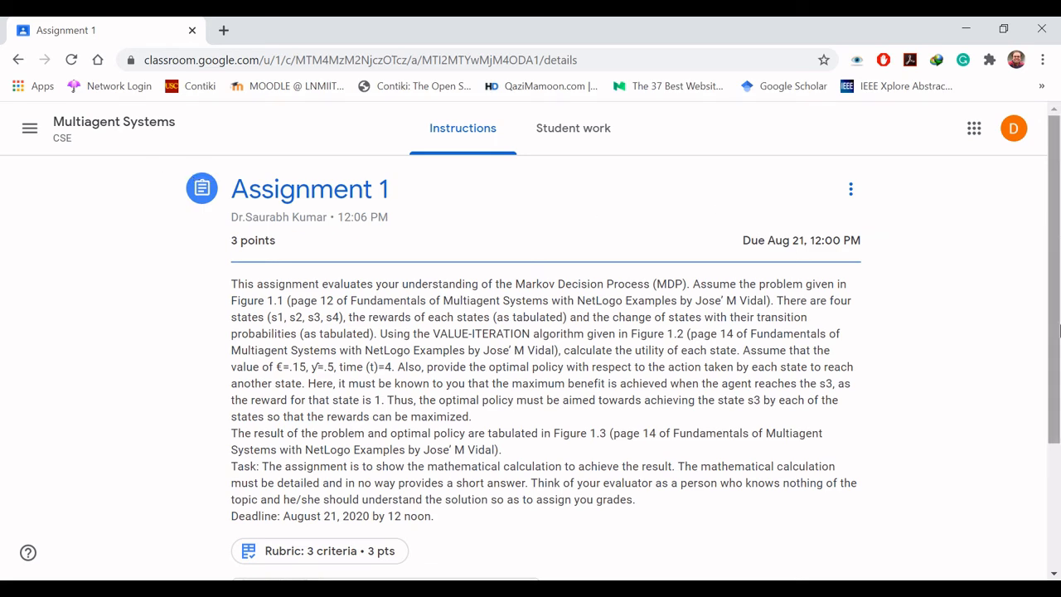
{"action": "left_click_drag", "start_coordinate": [1059, 332], "coordinate": [1059, 236]}
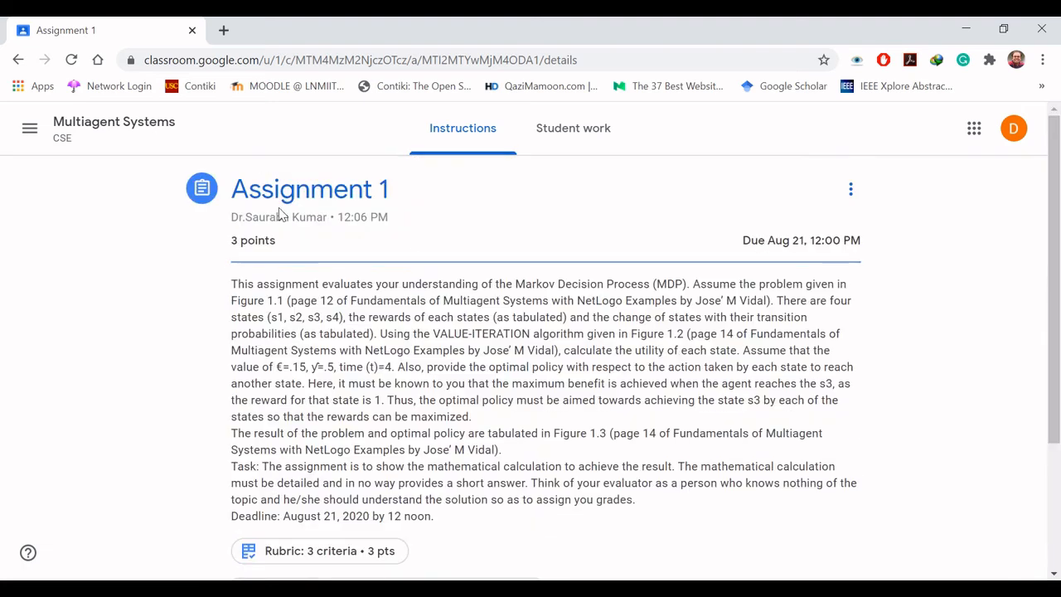
Go to the class stream and copy the link of the Assignment 1 post
{"action": "left_click", "coordinate": [120, 138]}
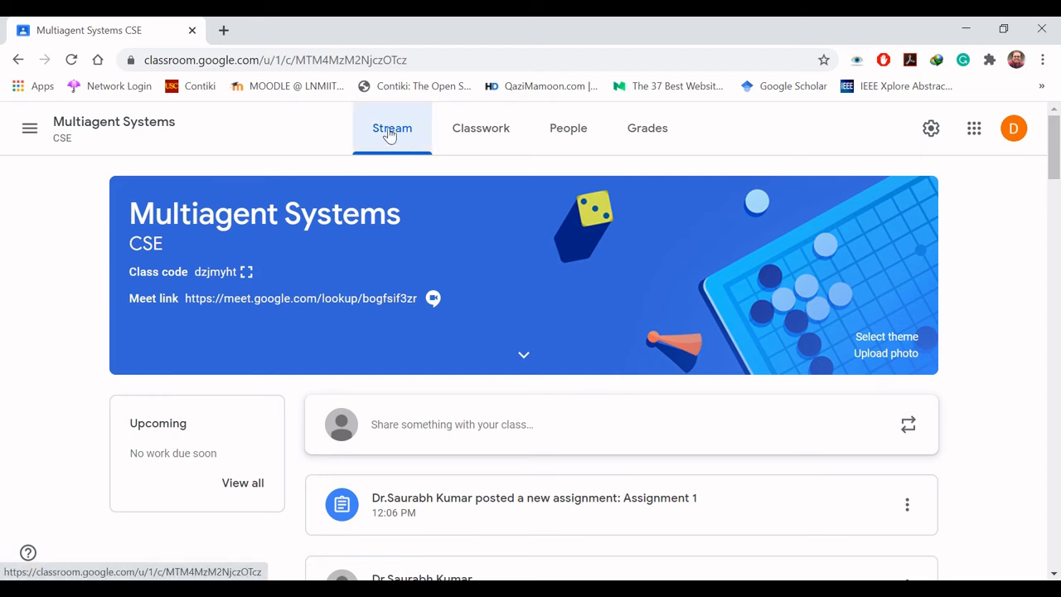
{"action": "left_click_drag", "start_coordinate": [1055, 164], "coordinate": [1056, 193]}
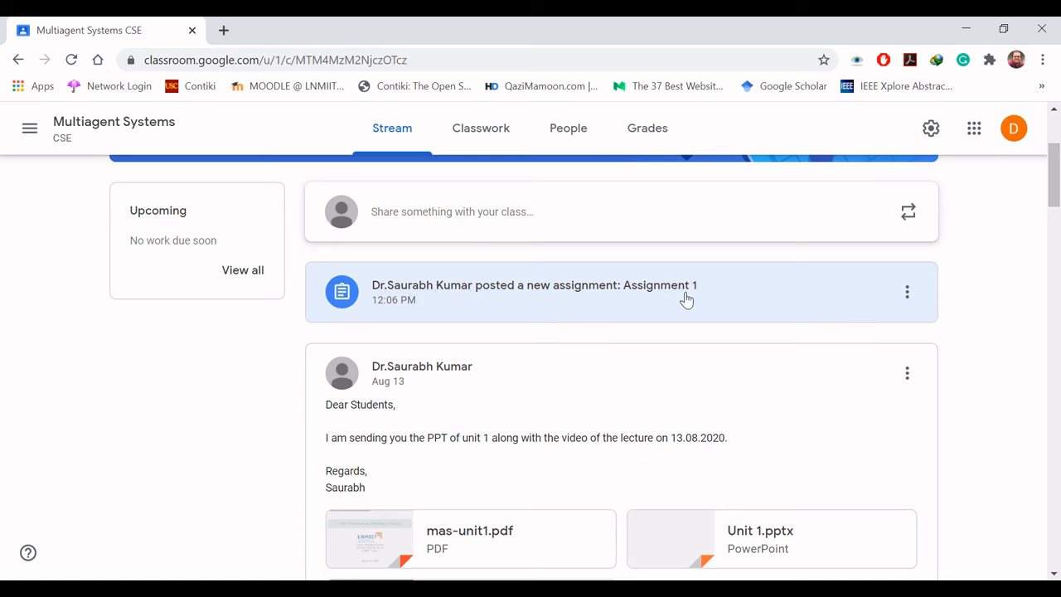
{"action": "left_click", "coordinate": [908, 292]}
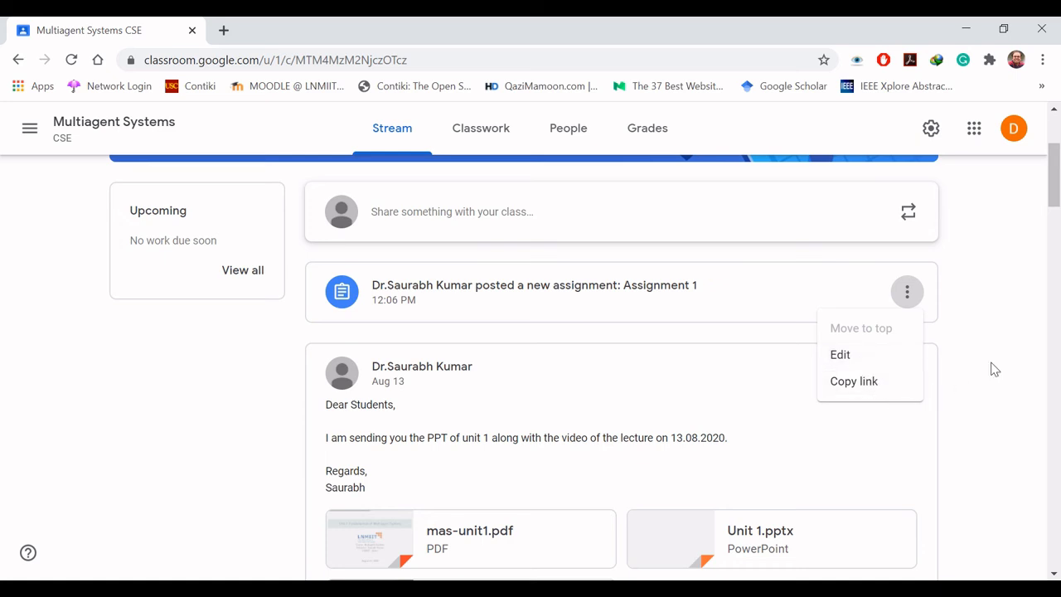
{"action": "left_click", "coordinate": [864, 384]}
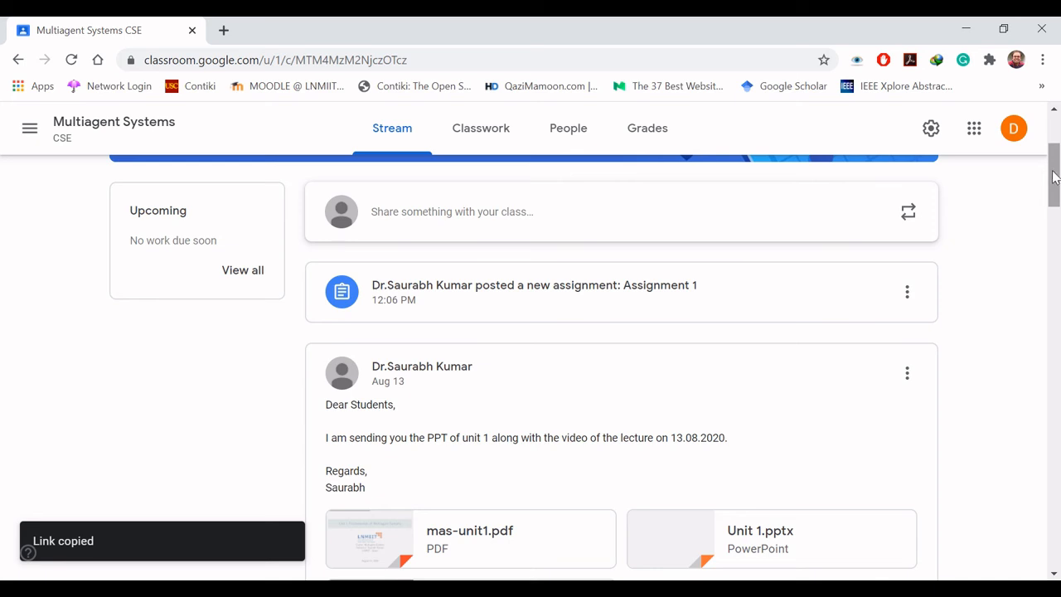
Start a new class announcement for all students with the greeting "Dear Students,"
{"action": "mouse_move", "coordinate": [1058, 172]}
{"action": "left_mouse_down"}
{"action": "mouse_move", "coordinate": [1057, 146]}
{"action": "mouse_move", "coordinate": [1057, 169]}
{"action": "left_mouse_up"}
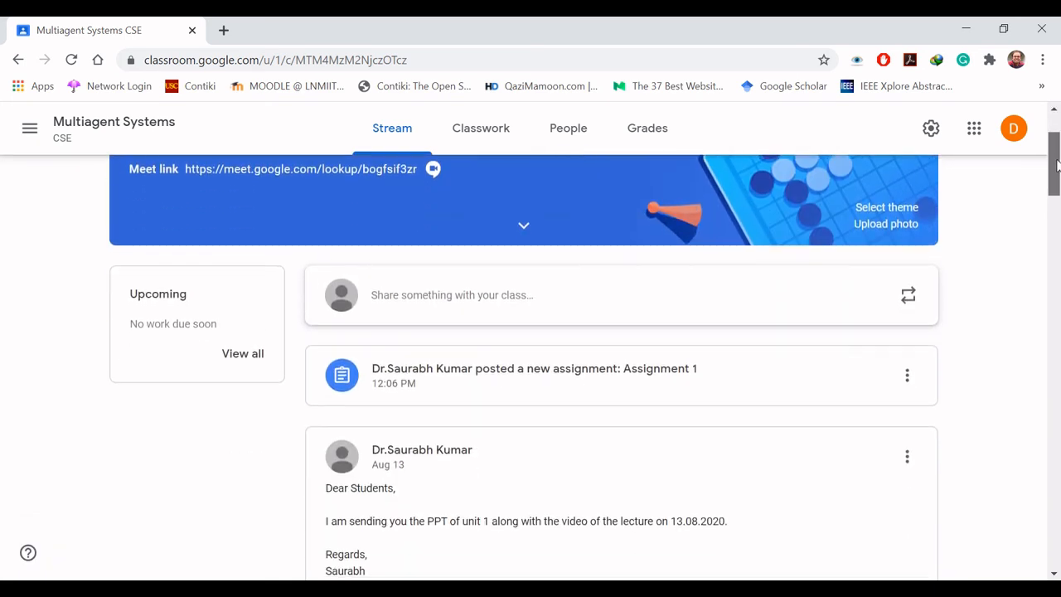
{"action": "left_click", "coordinate": [569, 237]}
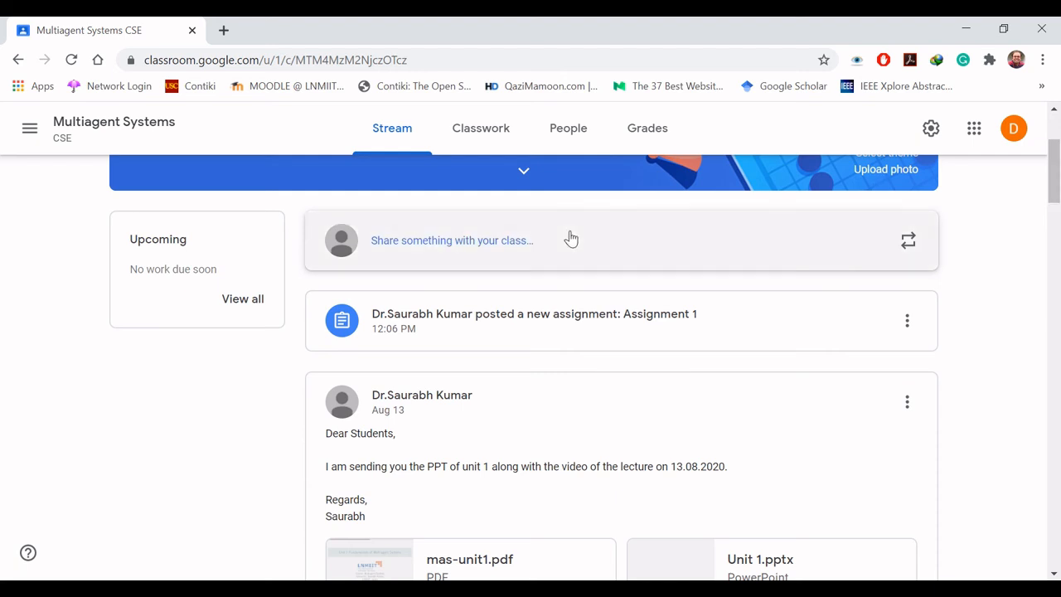
{"action": "type", "text": "Dear "}
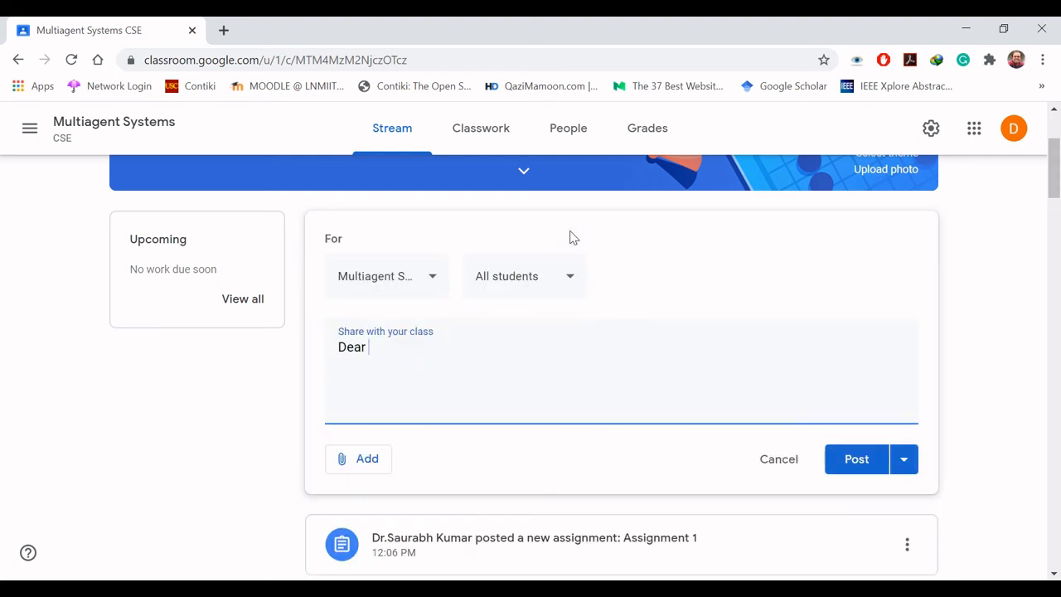
{"action": "type", "text": "Students,"}
{"action": "key", "text": "Return"}
Add the sentence "I have shared the assignment 1 for the multiagent systems course to be submitted and graded for 3 marks." and begin another with "Kindly"
{"action": "type", "text": "I have shared "}
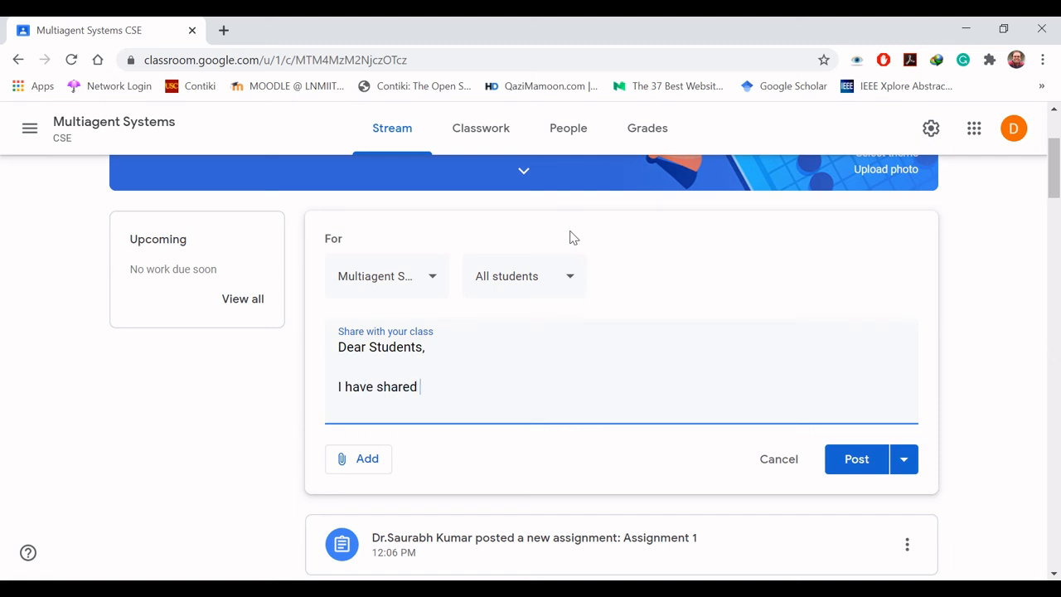
{"action": "type", "text": "the assignmen"}
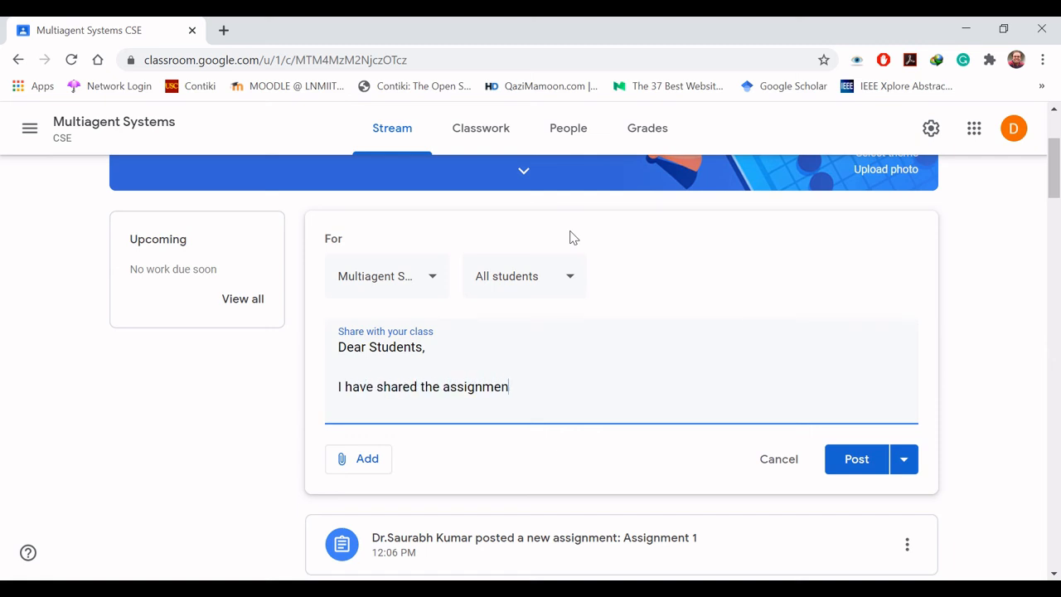
{"action": "type", "text": "t 1 for the multiagent systems co"}
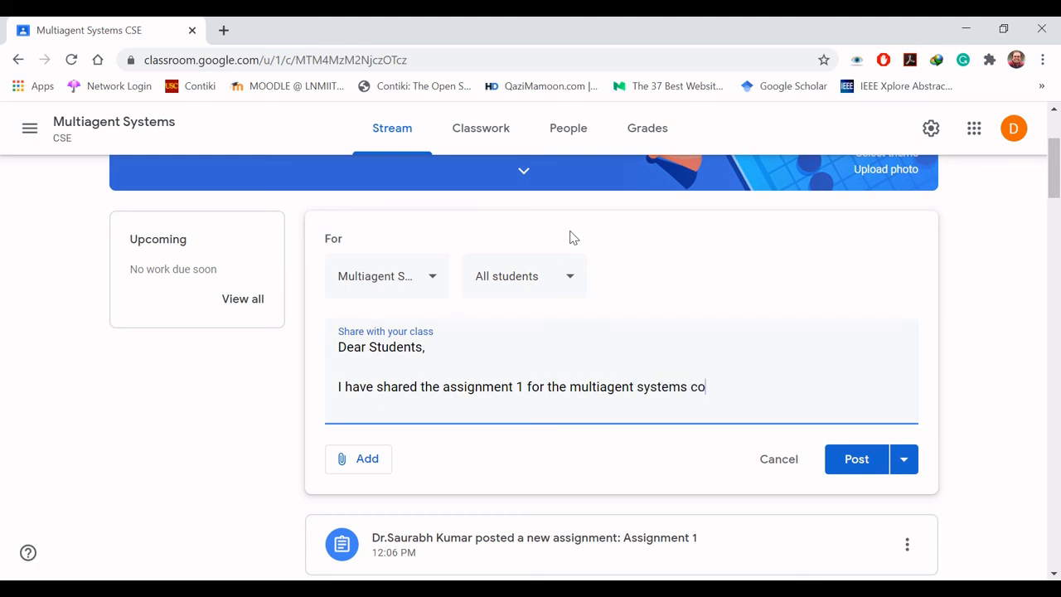
{"action": "type", "text": "urse to be subm"}
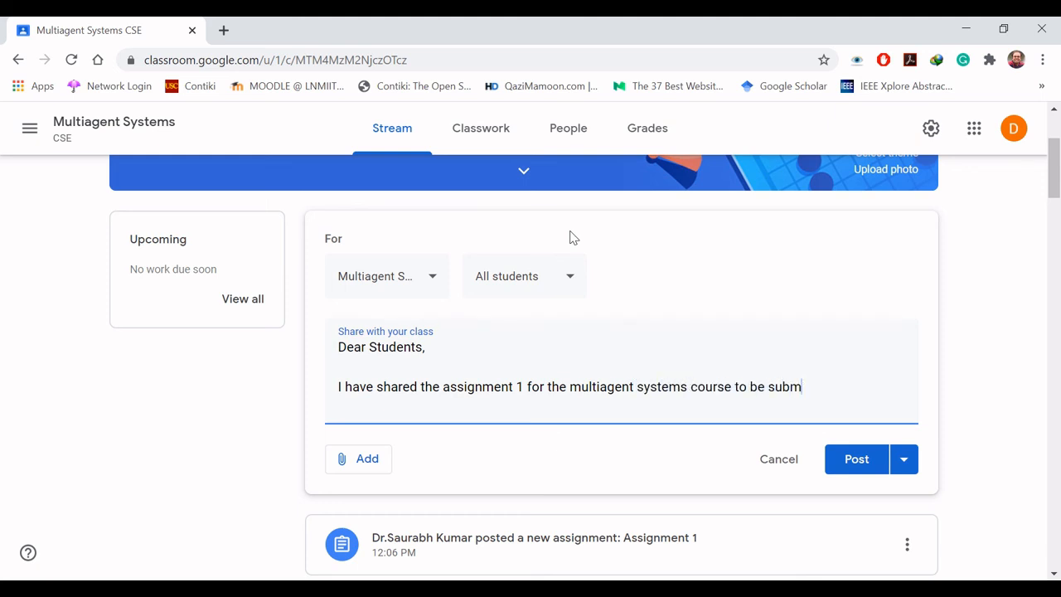
{"action": "type", "text": "itted and graded in"}
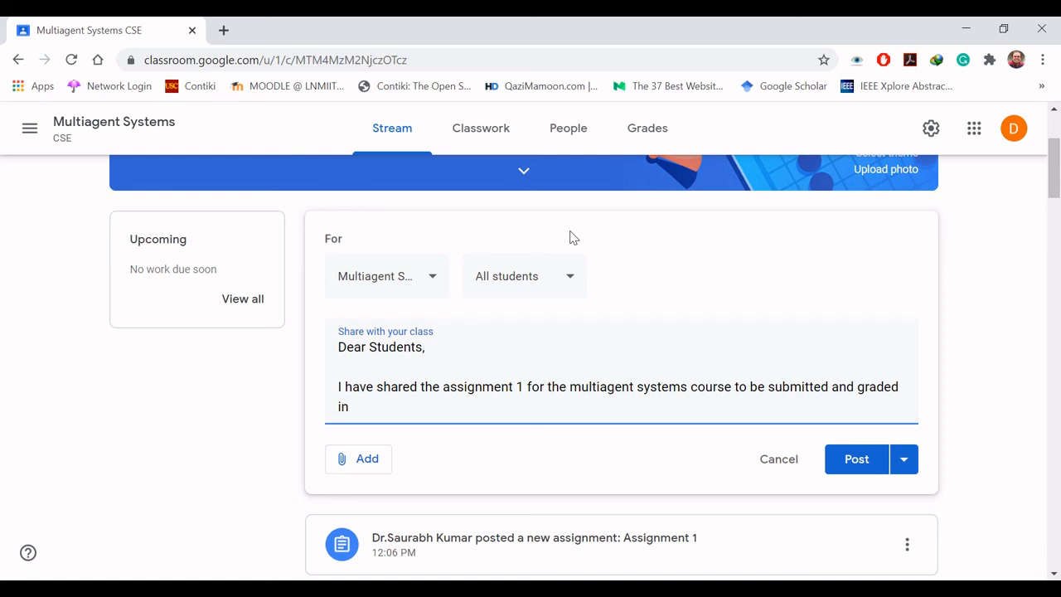
{"action": "key", "text": "BackSpace"}
{"action": "key", "text": "BackSpace"}
{"action": "key", "text": "BackSpace"}
{"action": "type", "text": "for 3 marks. Kindly "}
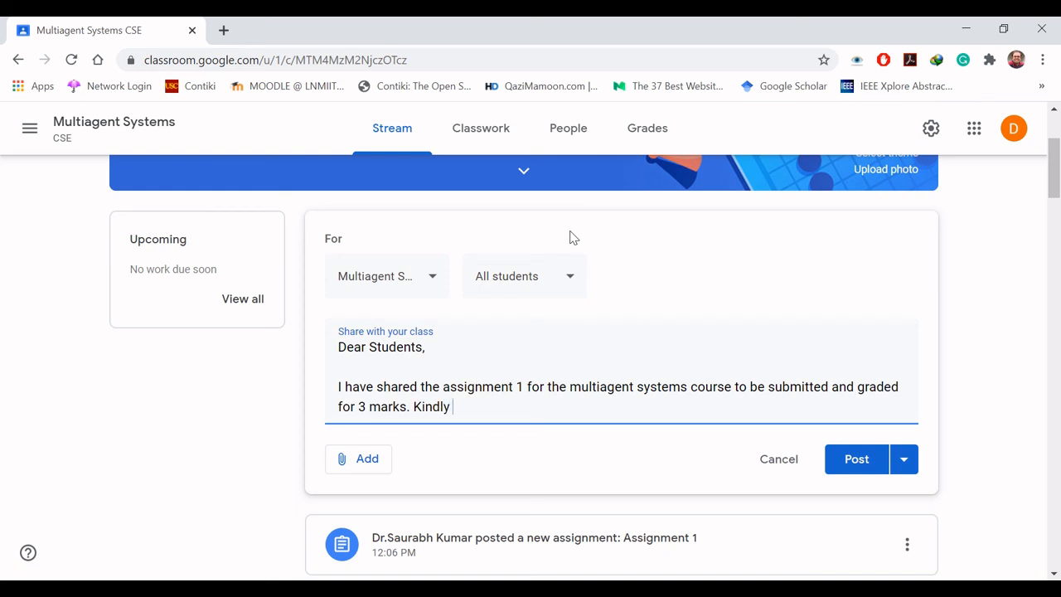
Complete the announcement's "Kindly" sentence with "submit by the deadline or else 1.5 marks will be deducted."
{"action": "type", "text": "submit on d"}
{"action": "key", "text": "BackSpace"}
{"action": "key", "text": "BackSpace"}
{"action": "key", "text": "BackSpace"}
{"action": "key", "text": "BackSpace"}
{"action": "key", "text": "BackSpace"}
{"action": "type", "text": "by the deadline or "}
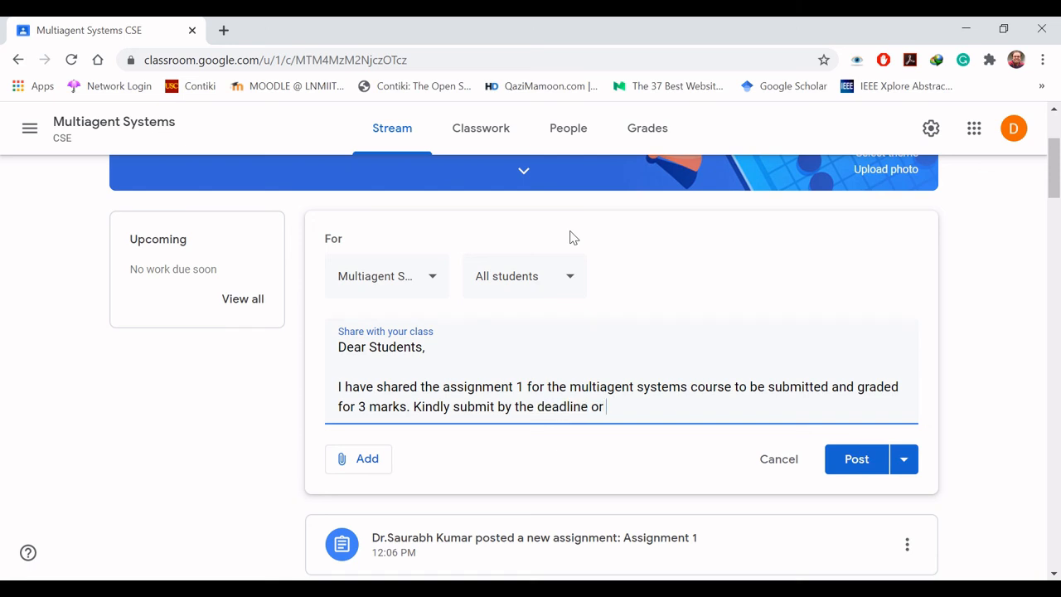
{"action": "type", "text": "else 1.5 marks will be ded"}
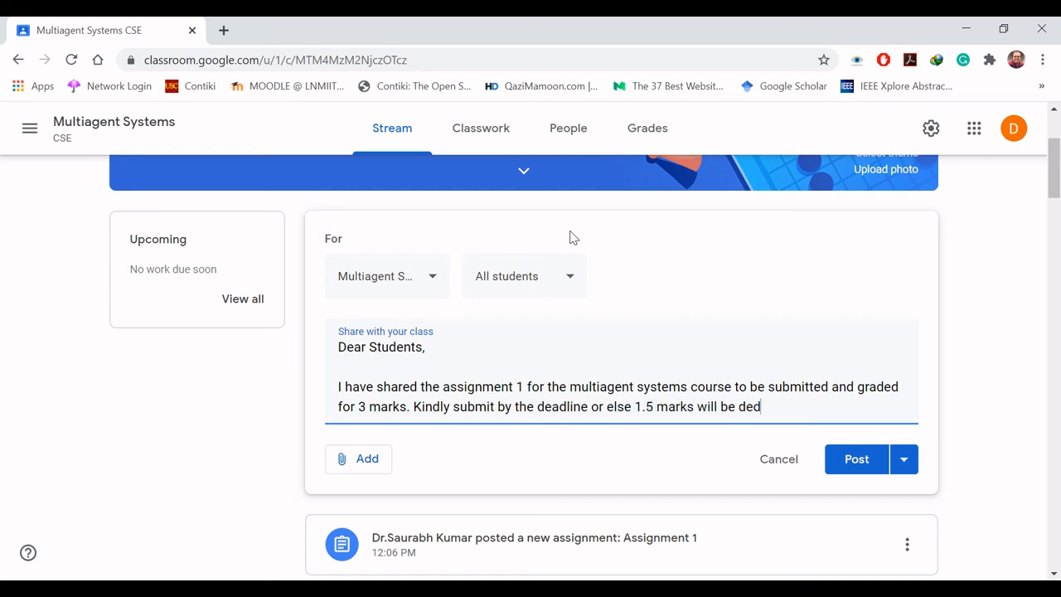
{"action": "type", "text": "ucted."}
{"action": "key", "text": "Return"}
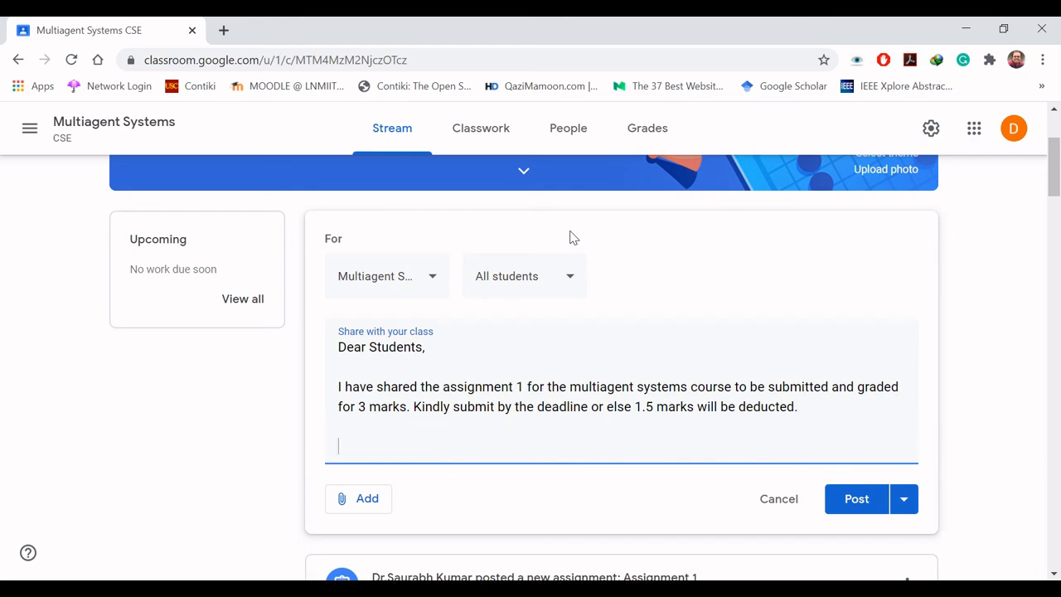
Close the announcement with "Regards," and the teacher's first name, and post it to the class stream
{"action": "type", "text": "Regards,"}
{"action": "key", "text": "Return"}
{"action": "type", "text": "Sau"}
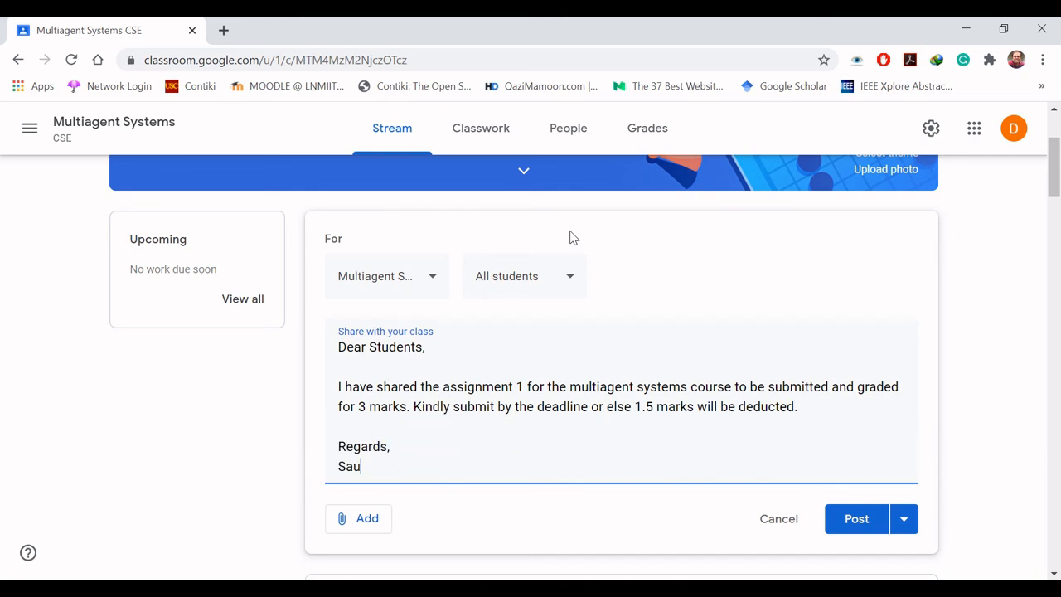
{"action": "type", "text": "rabh"}
{"action": "left_click", "coordinate": [858, 519]}
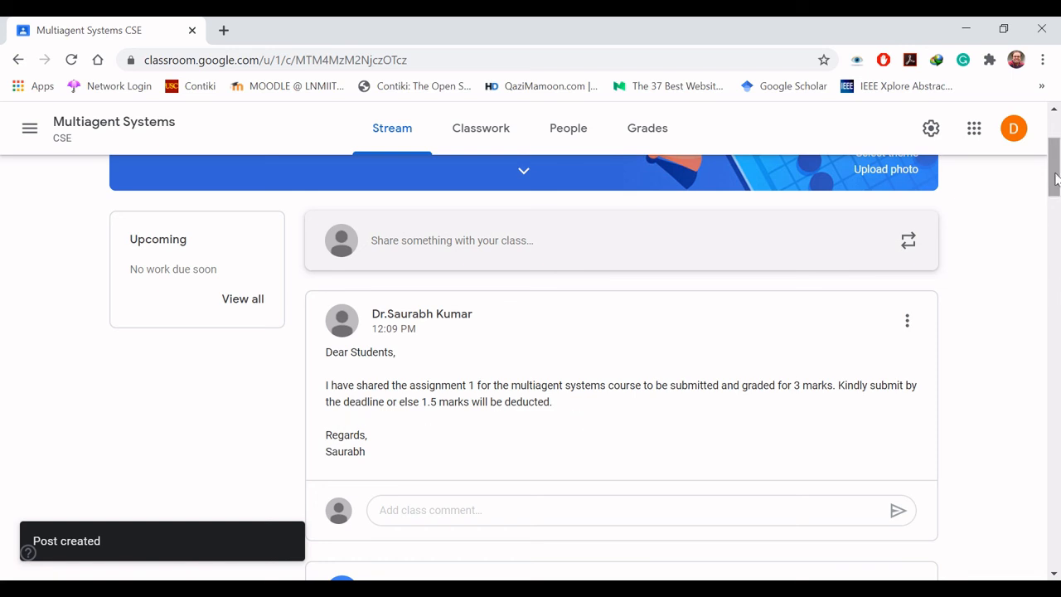
{"action": "mouse_move", "coordinate": [1056, 179]}
{"action": "left_mouse_down"}
{"action": "mouse_move", "coordinate": [1052, 141]}
{"action": "mouse_move", "coordinate": [1056, 161]}
{"action": "left_mouse_up"}
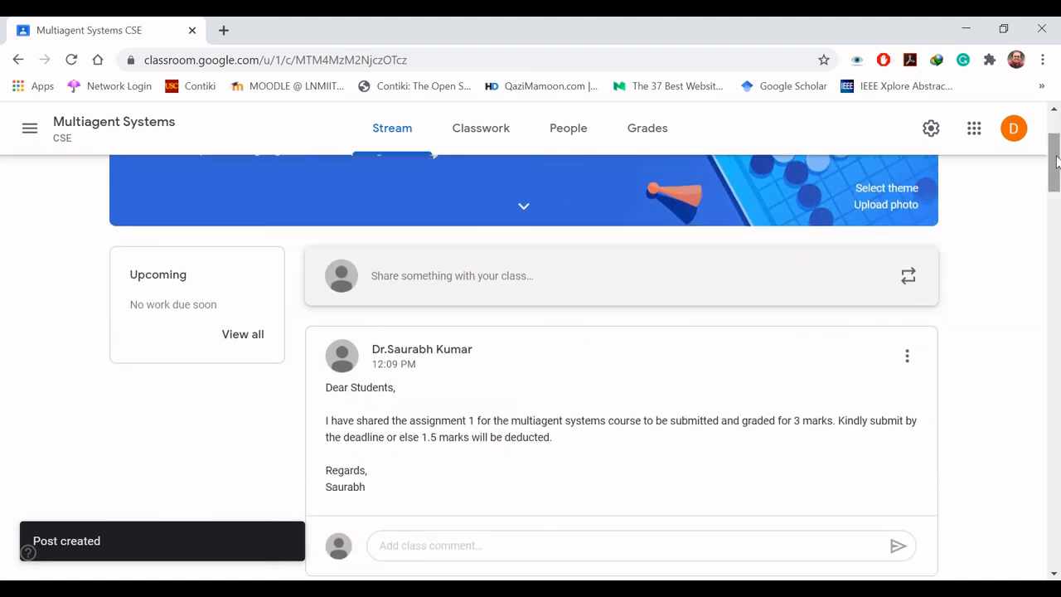